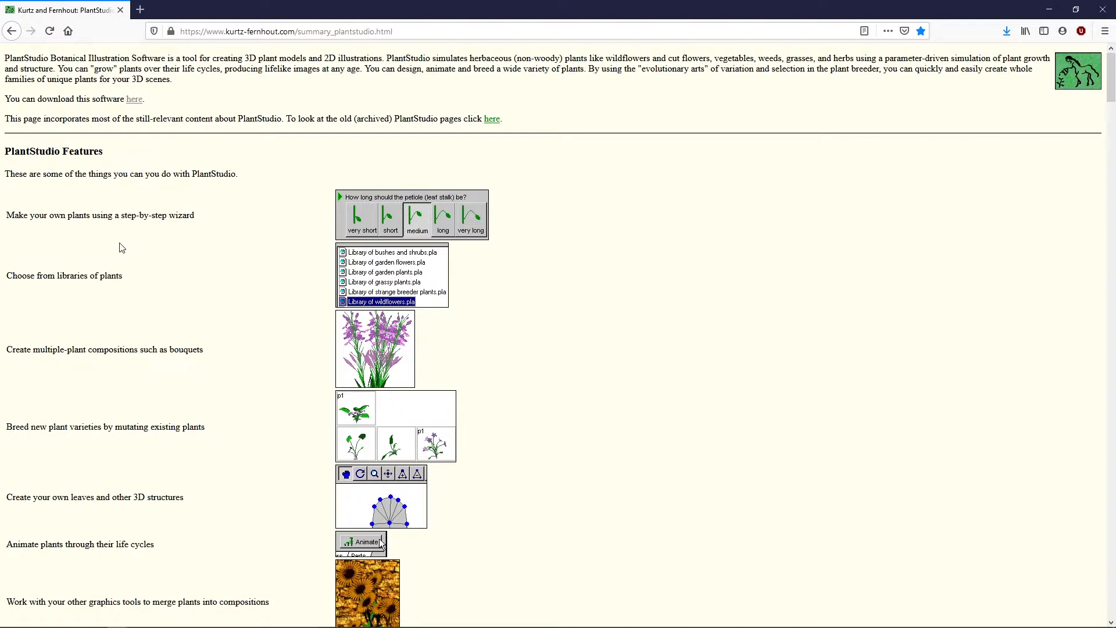
Look through the PlantStudio summary page, examining its feature list and the screen shots of the main window and breeder
scroll(108, 243, down, 2)
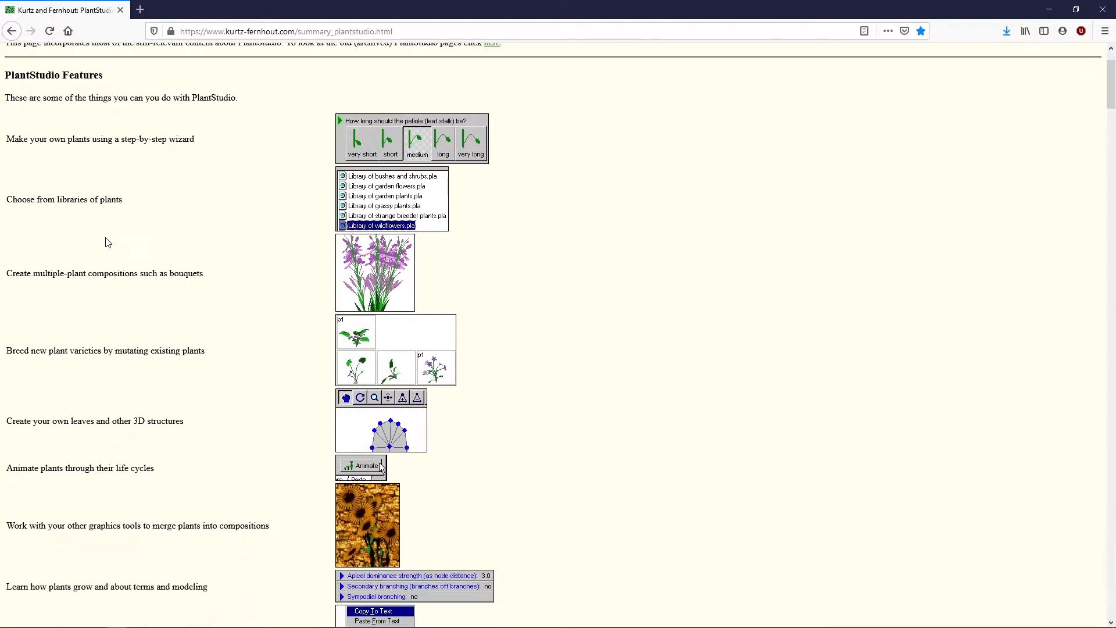
scroll(108, 243, down, 6)
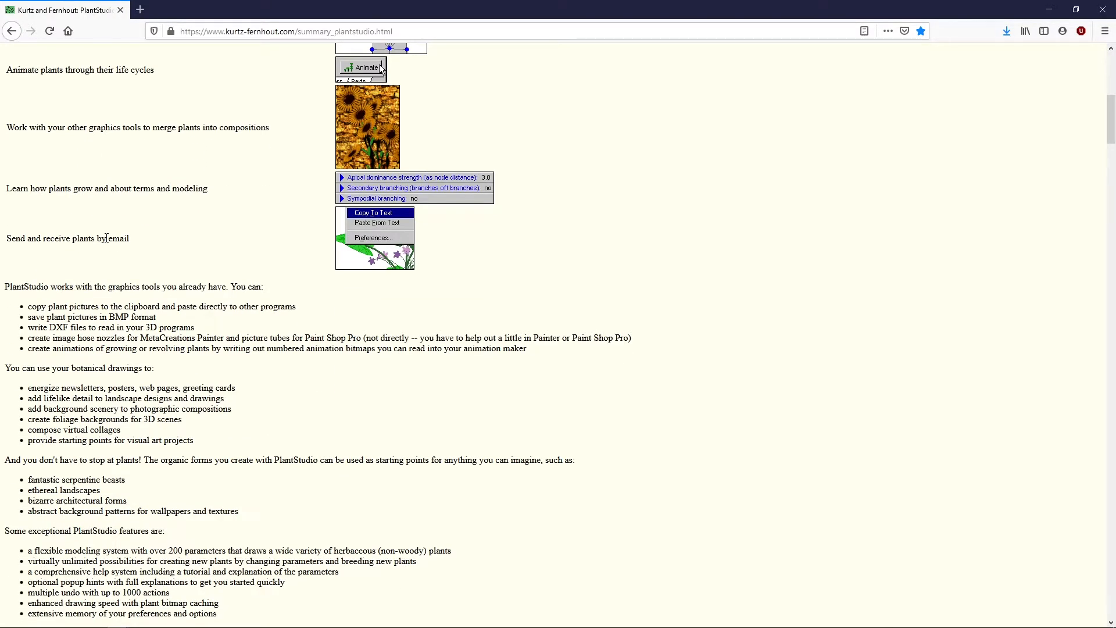
scroll(107, 238, down, 3)
scroll(106, 237, down, 2)
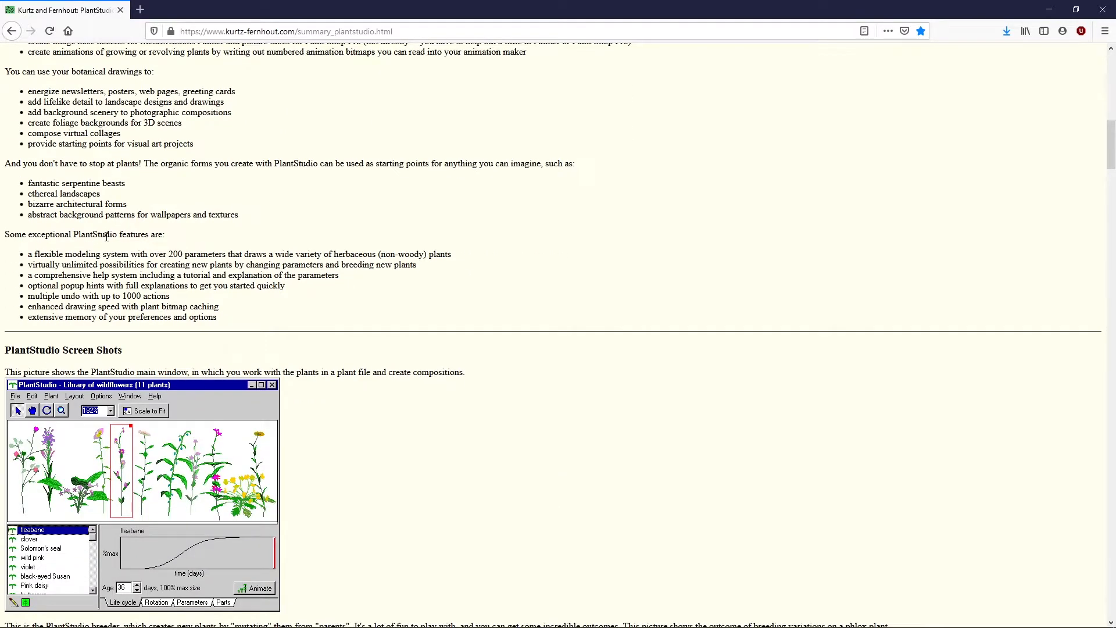
scroll(106, 236, down, 4)
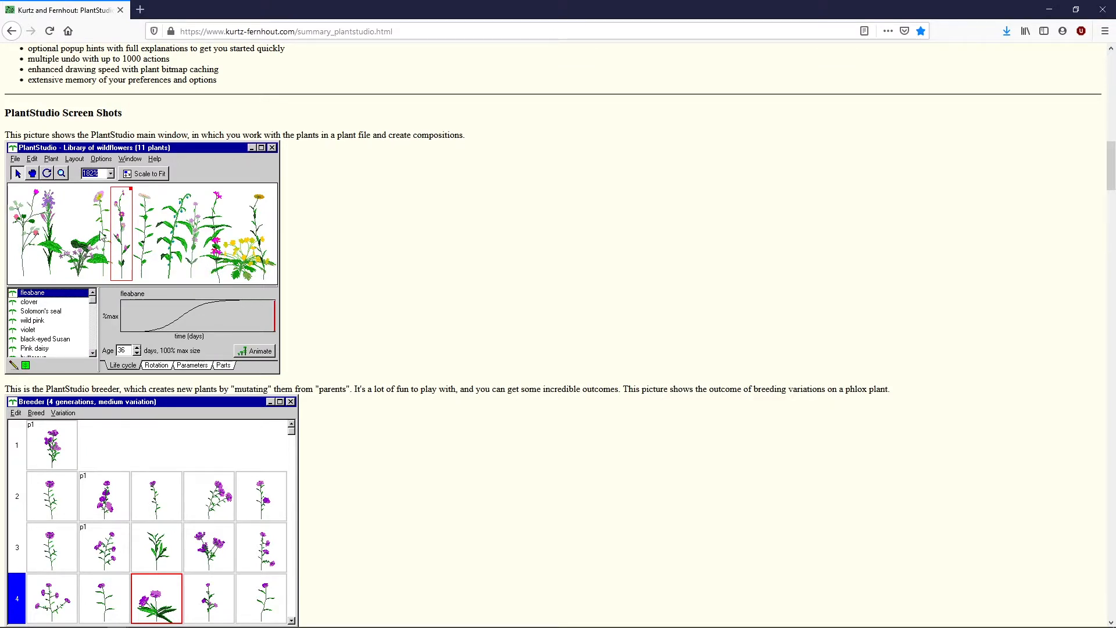
scroll(331, 299, down, 8)
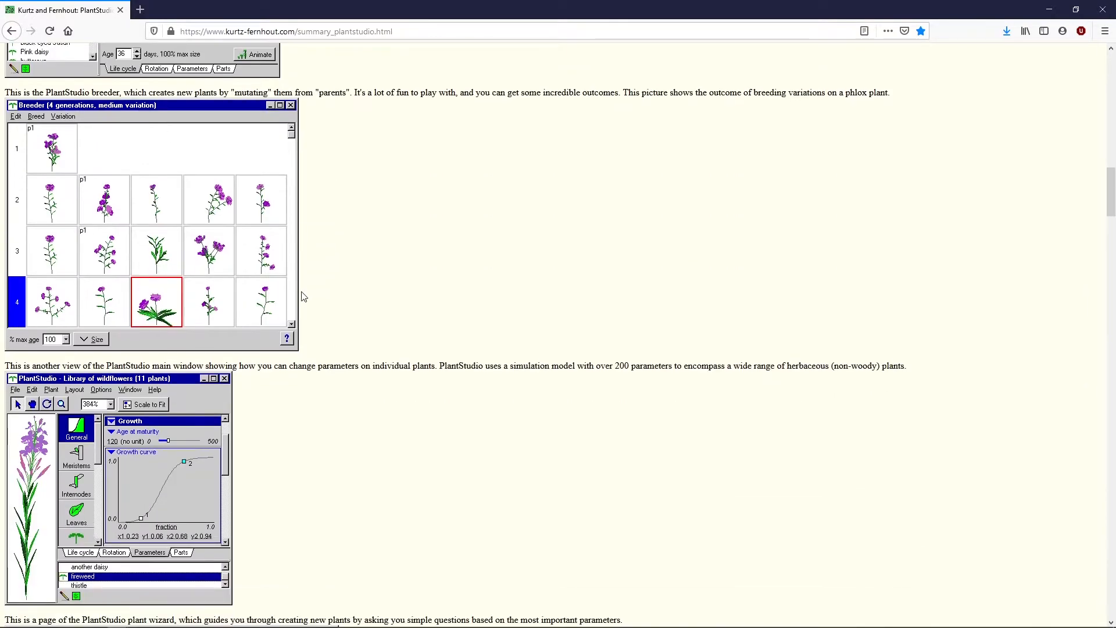
scroll(271, 287, down, 7)
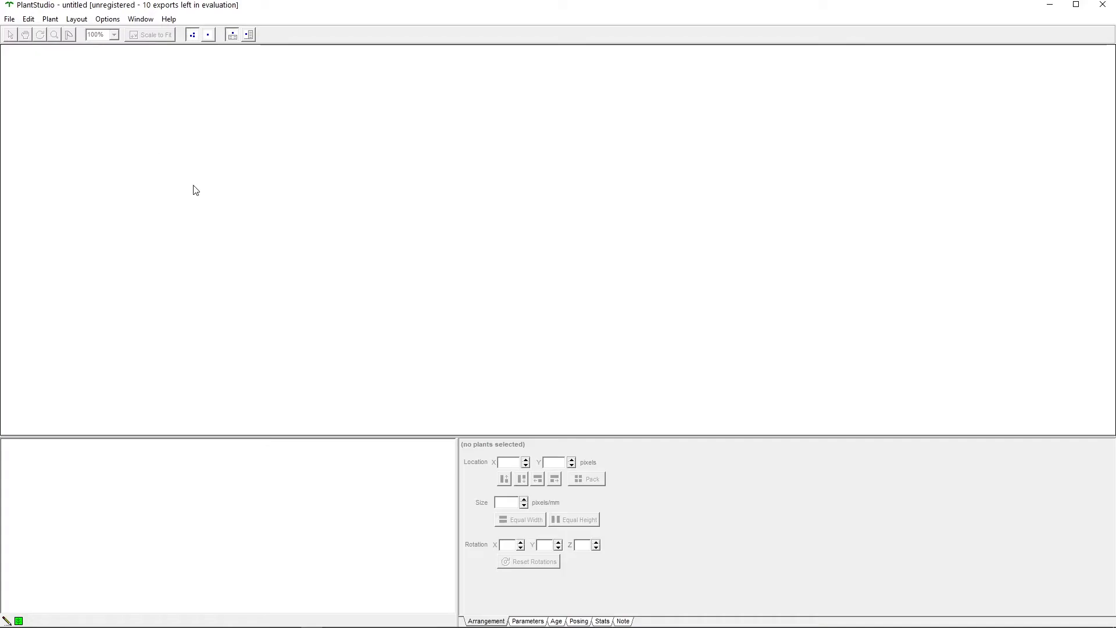
Start a new plant with the Plant Wizard and accept the default meristem and internode settings
click(50, 20)
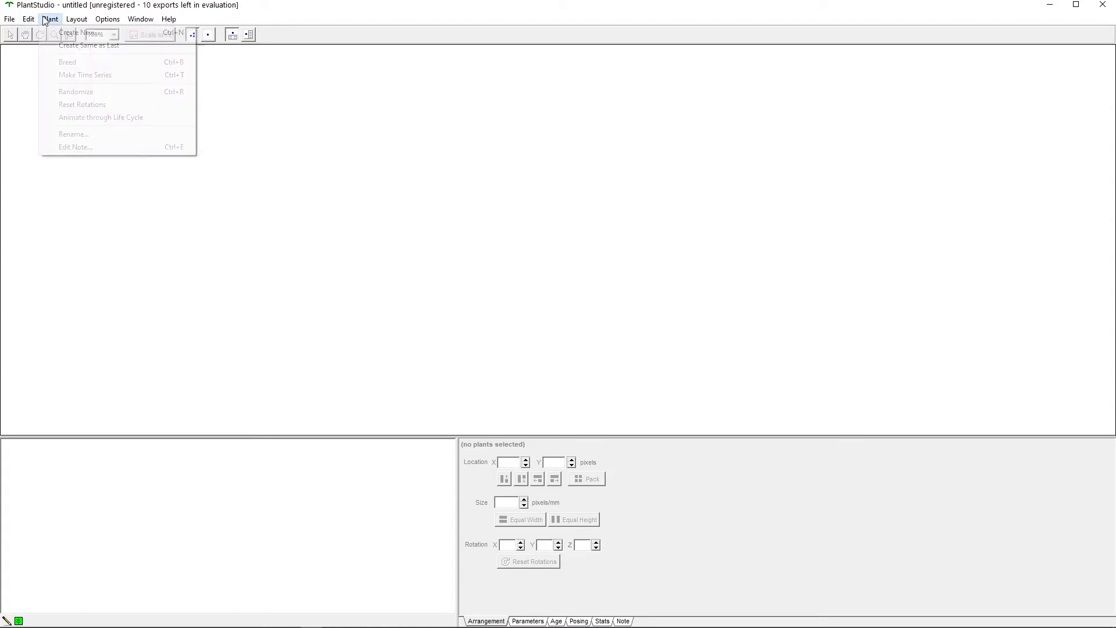
click(78, 33)
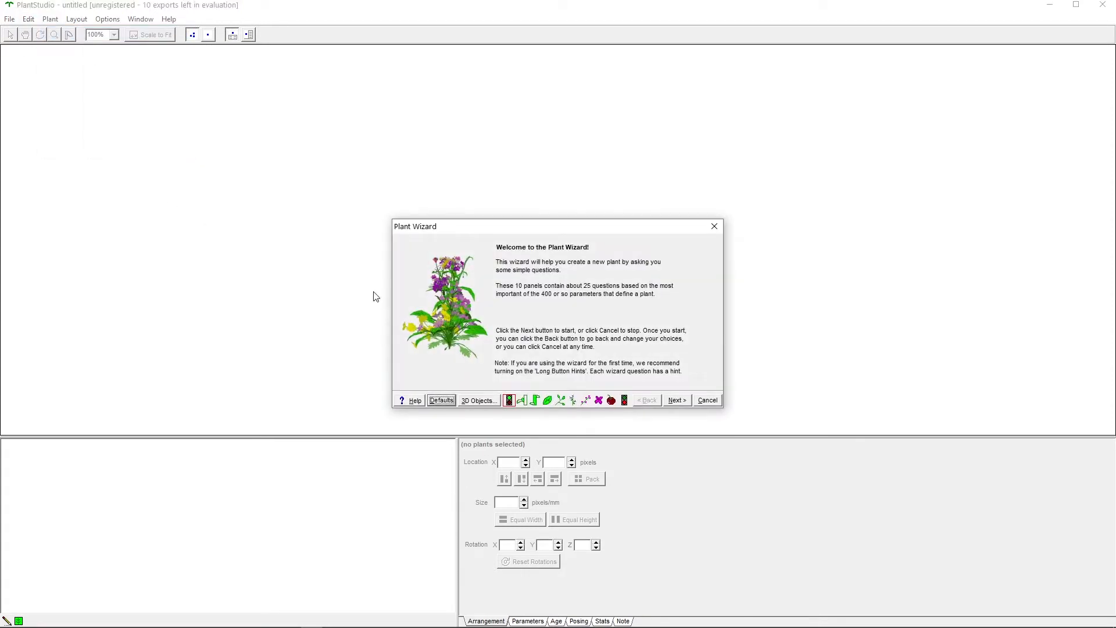
drag(521, 228, 437, 152)
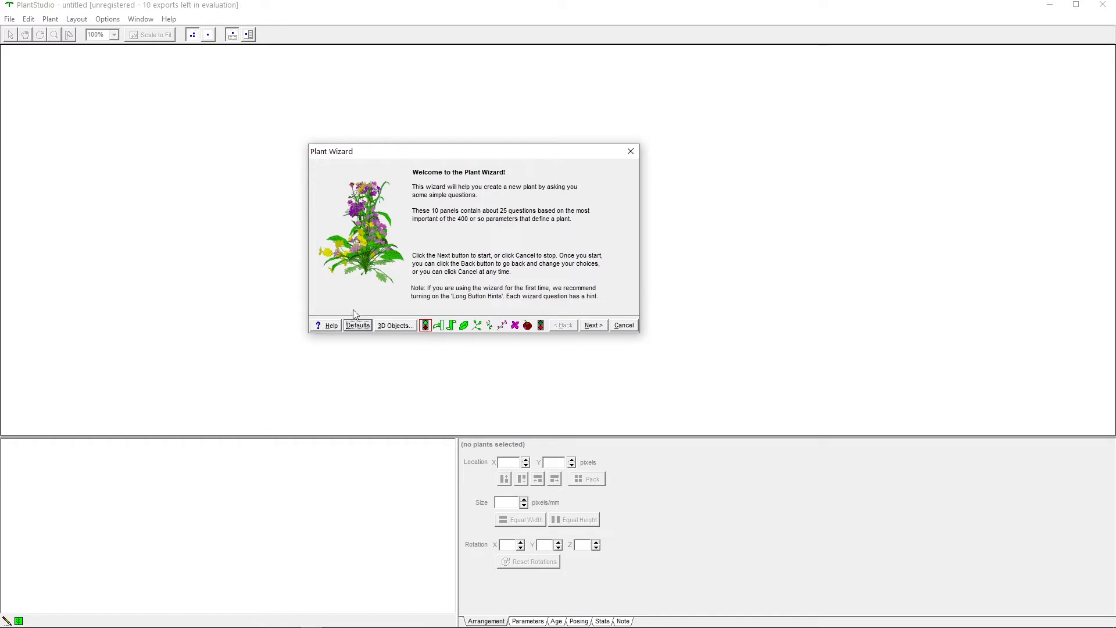
click(592, 327)
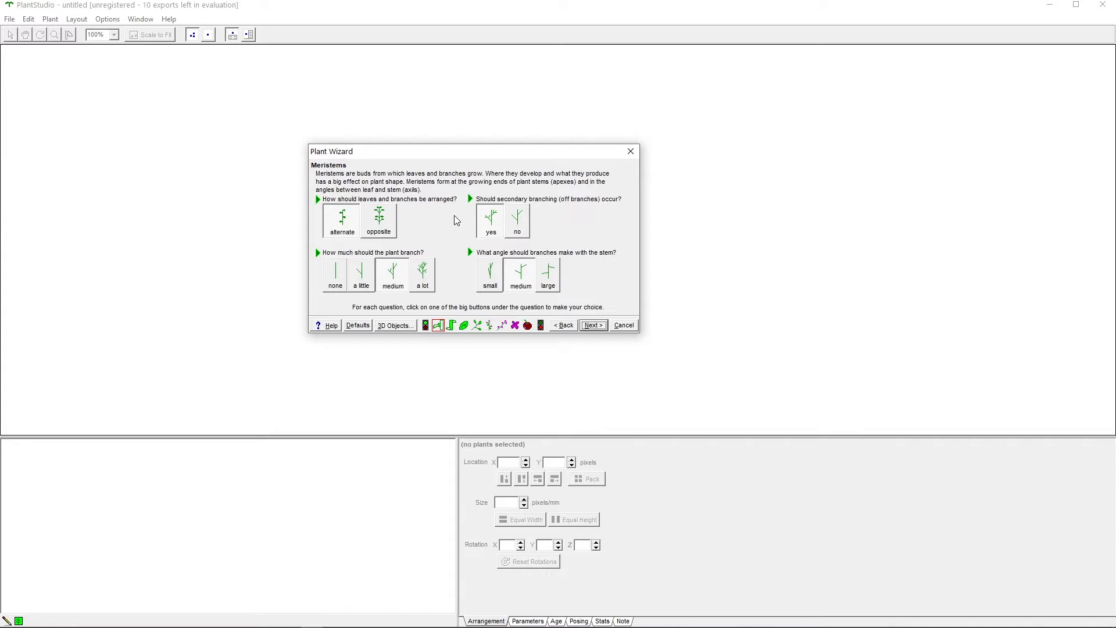
click(594, 325)
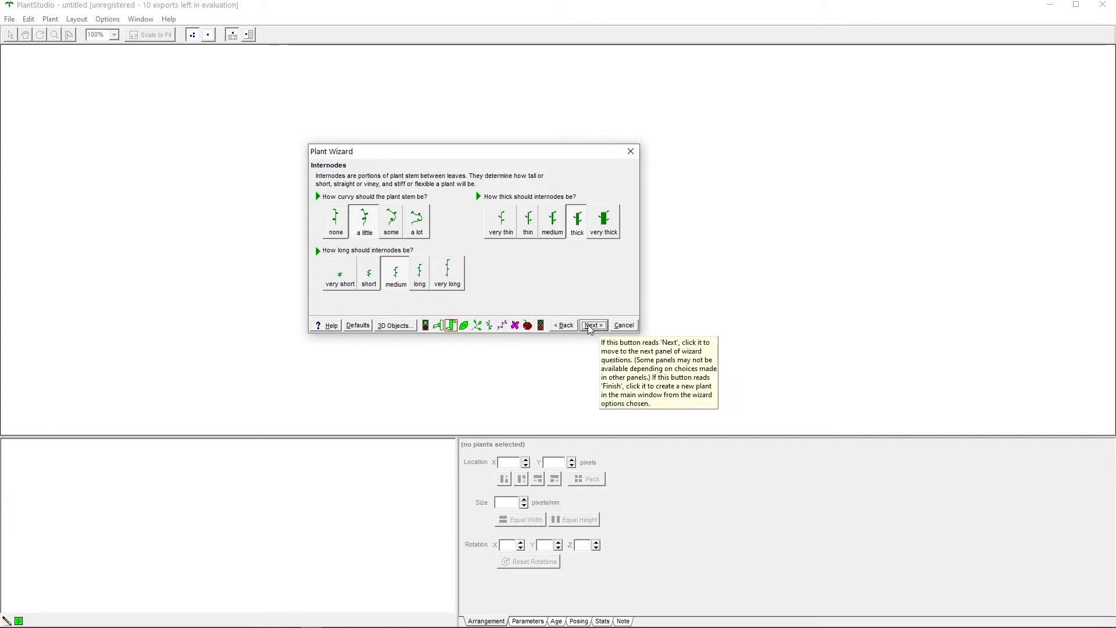
click(592, 325)
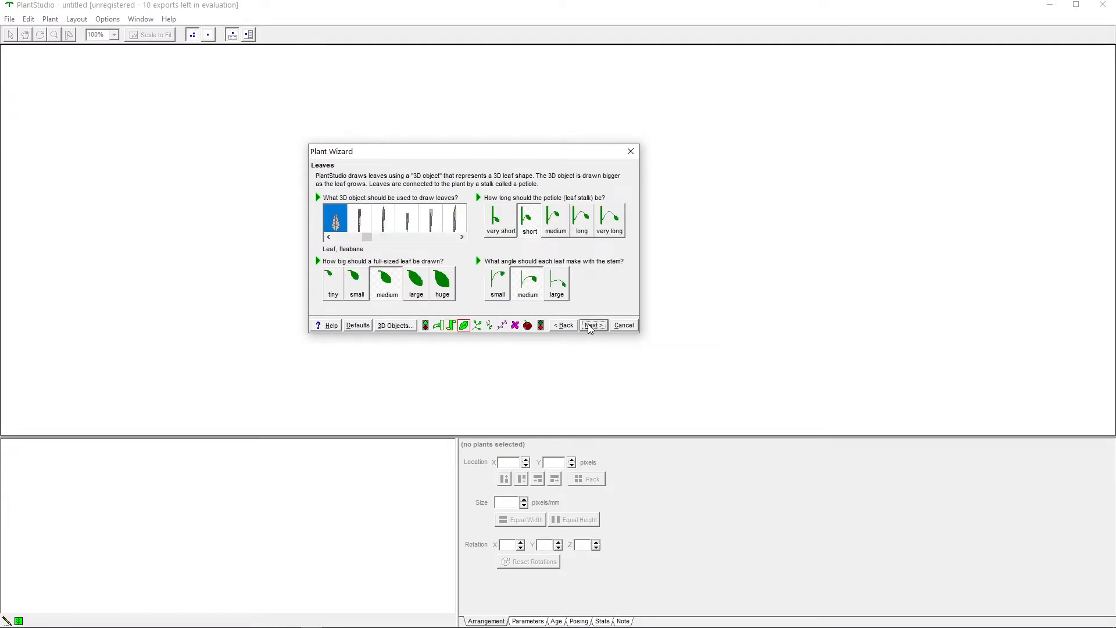
Set the leaf 3D object to "Seedling leaf, common 3" and look through the other available leaf shapes
drag(367, 237, 329, 236)
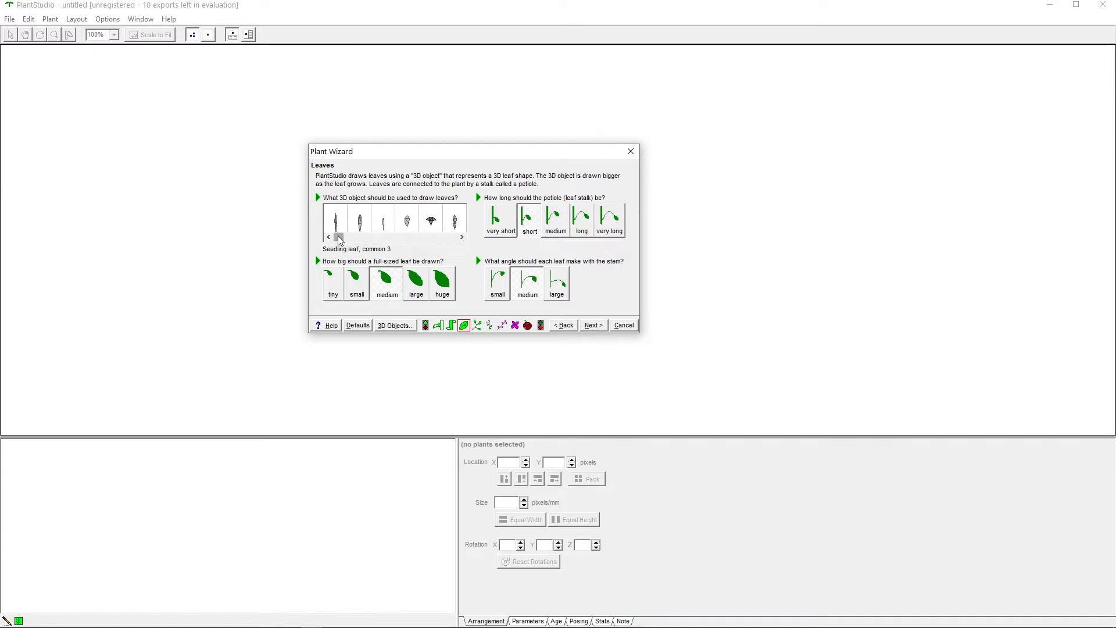
click(462, 237)
click(462, 237)
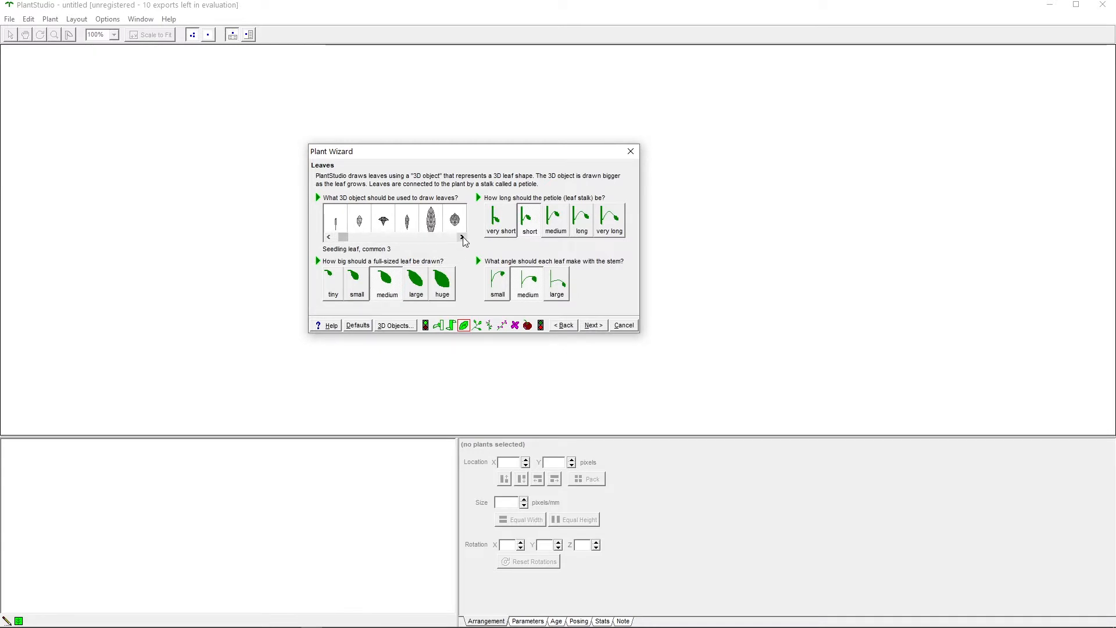
click(462, 237)
click(462, 238)
click(462, 237)
click(462, 237)
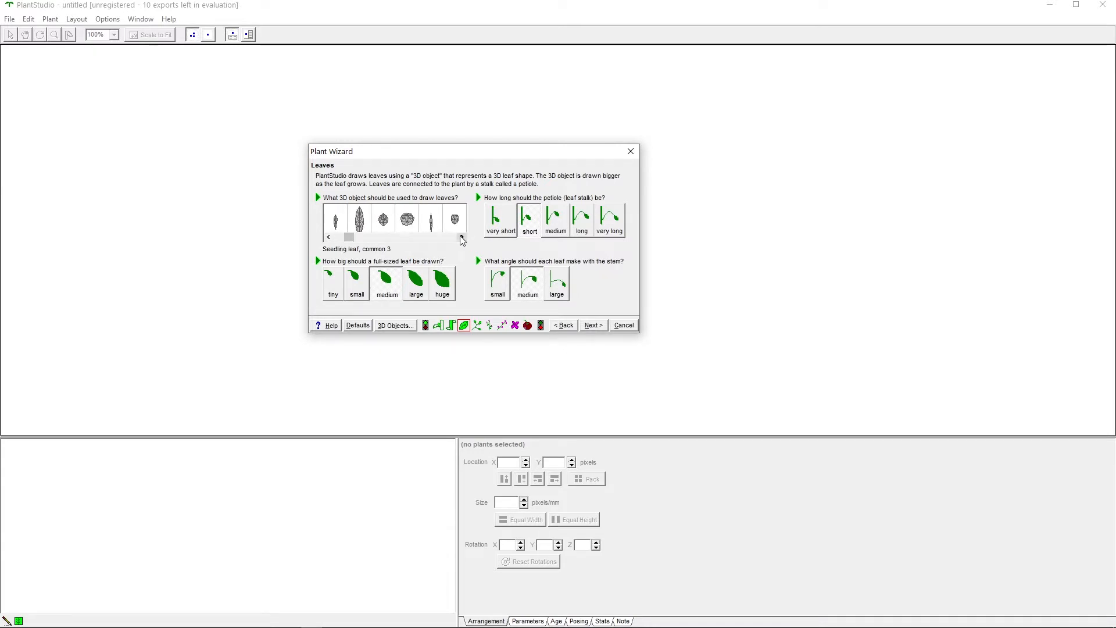
click(462, 237)
click(461, 236)
click(461, 237)
click(461, 236)
click(461, 237)
click(461, 237)
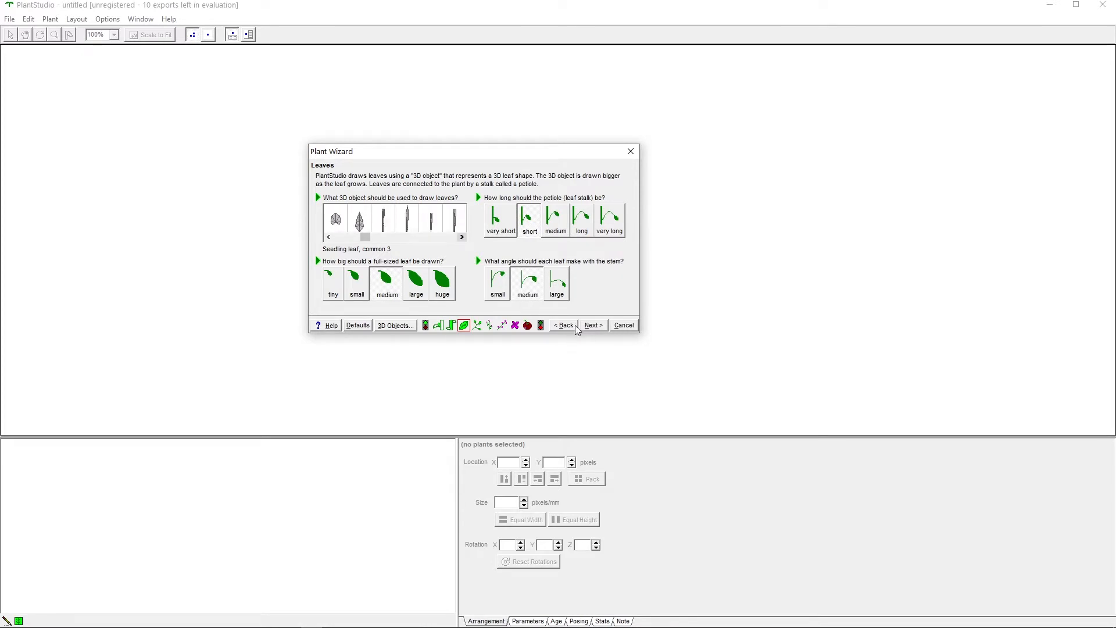
Keep the default settings for the remaining wizard pages, including inflorescences and flowers, up to the final plant preview
click(597, 325)
click(598, 326)
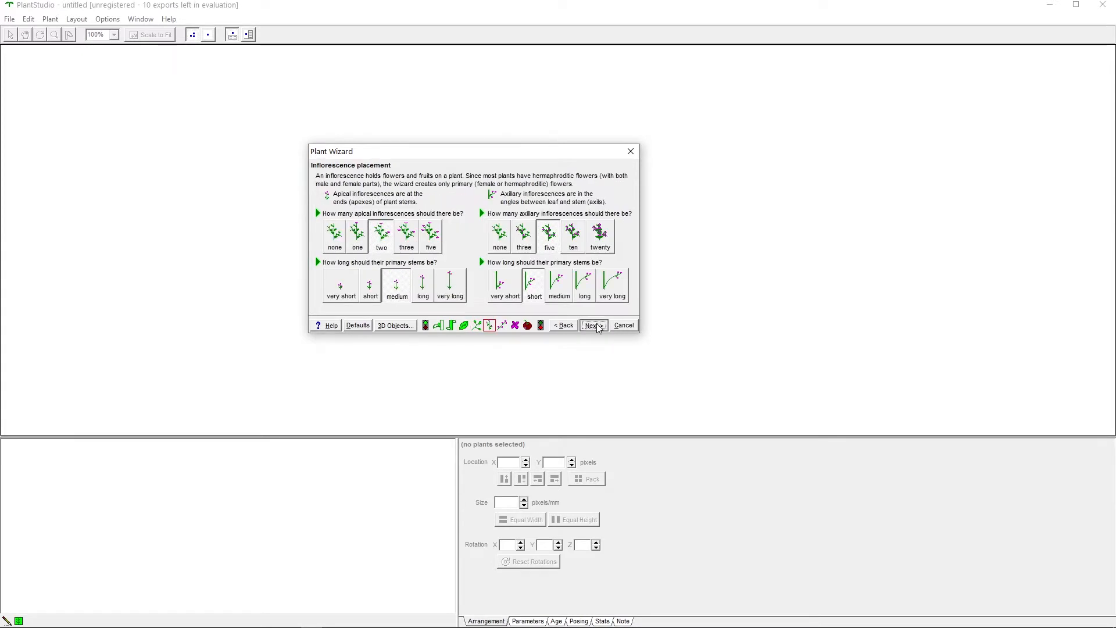
click(598, 326)
click(597, 326)
click(597, 326)
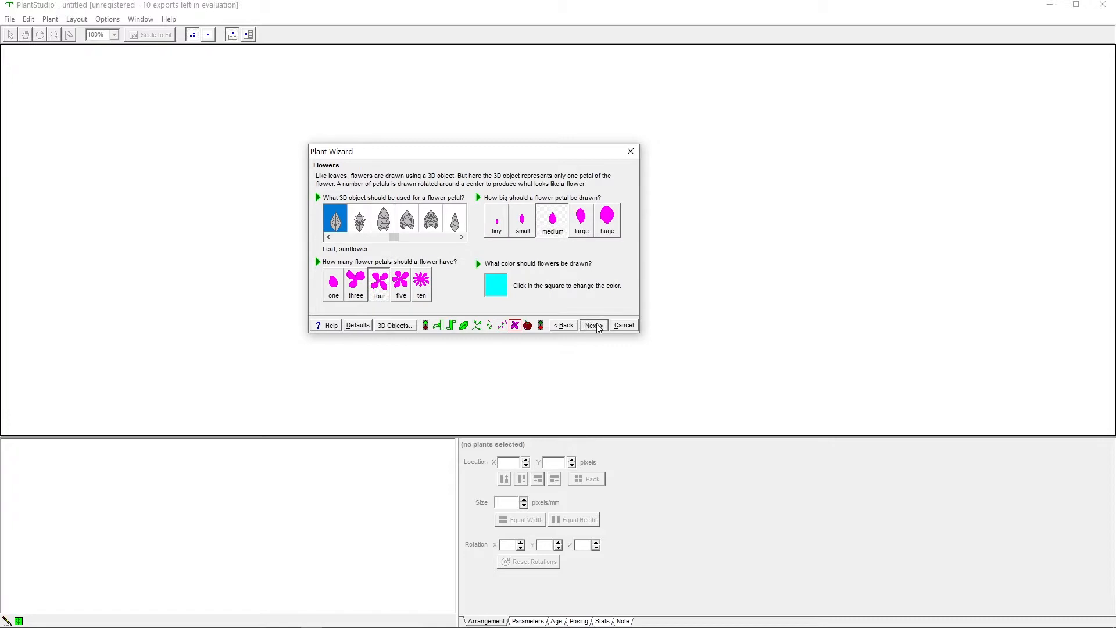
click(598, 326)
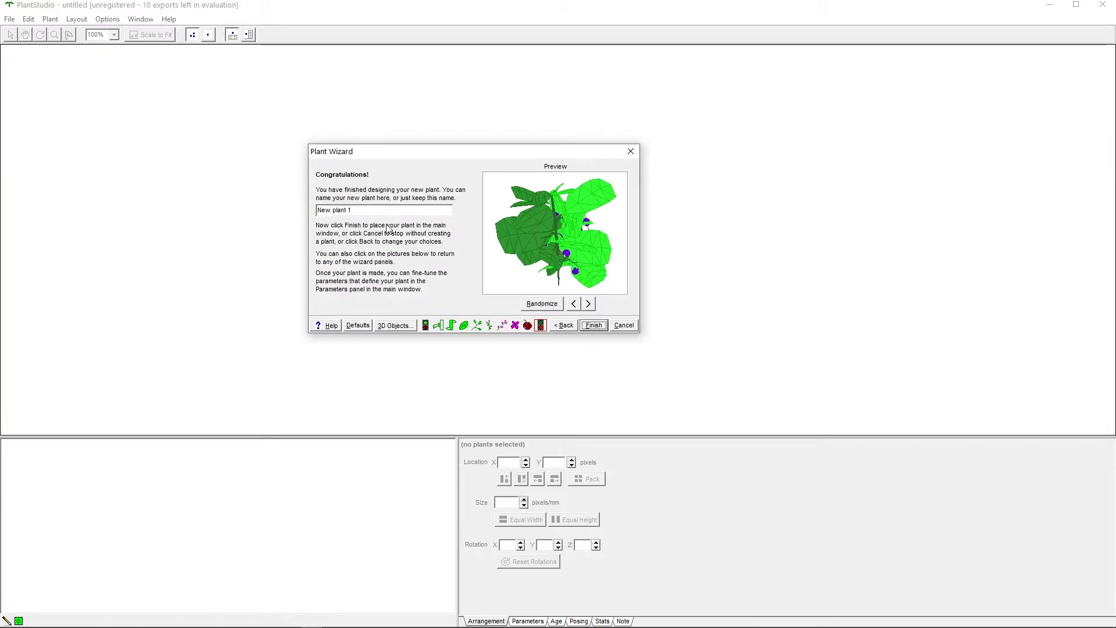
Rotate the wizard's plant preview to examine the new plant from different sides
click(588, 305)
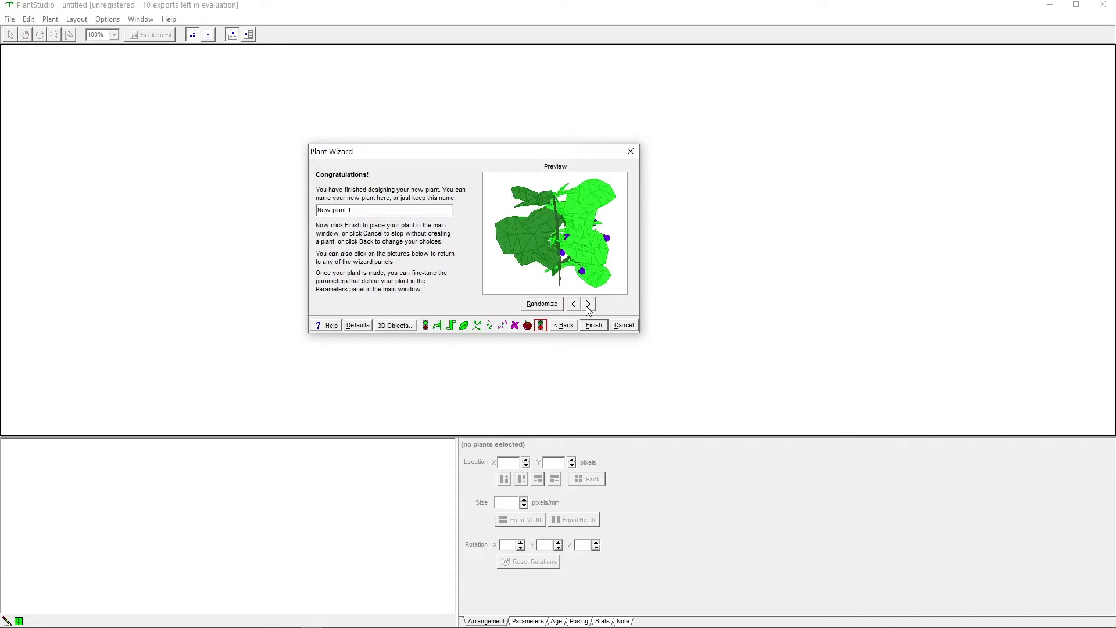
click(588, 306)
click(587, 306)
click(588, 307)
click(587, 306)
click(586, 305)
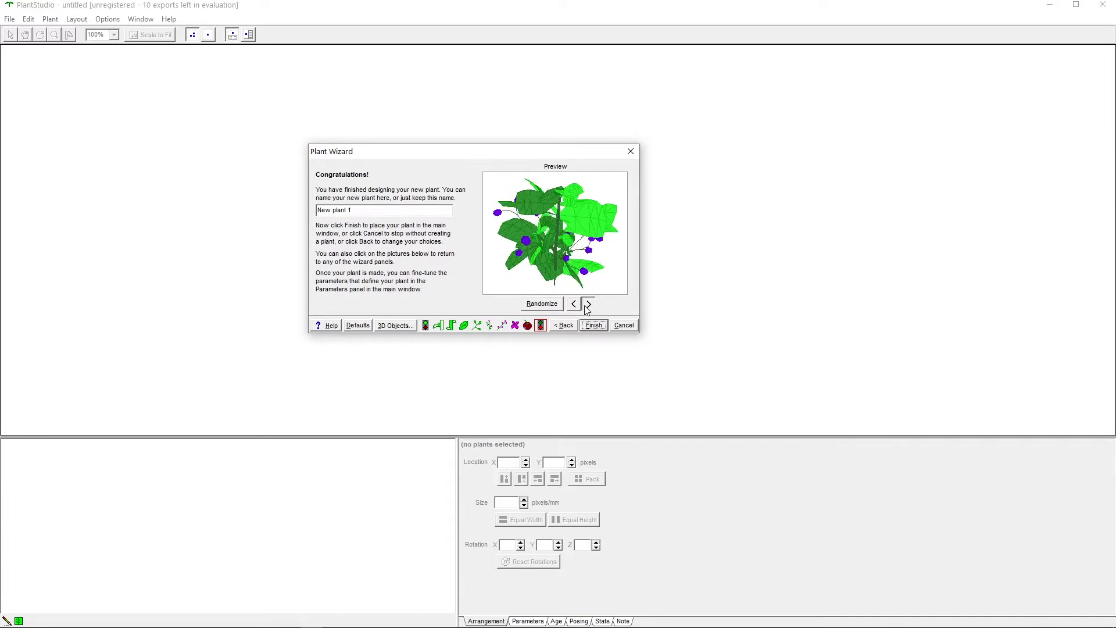
click(585, 304)
Randomize the new plant several times, check it from another angle, and finish the wizard to place it in the main window
click(537, 304)
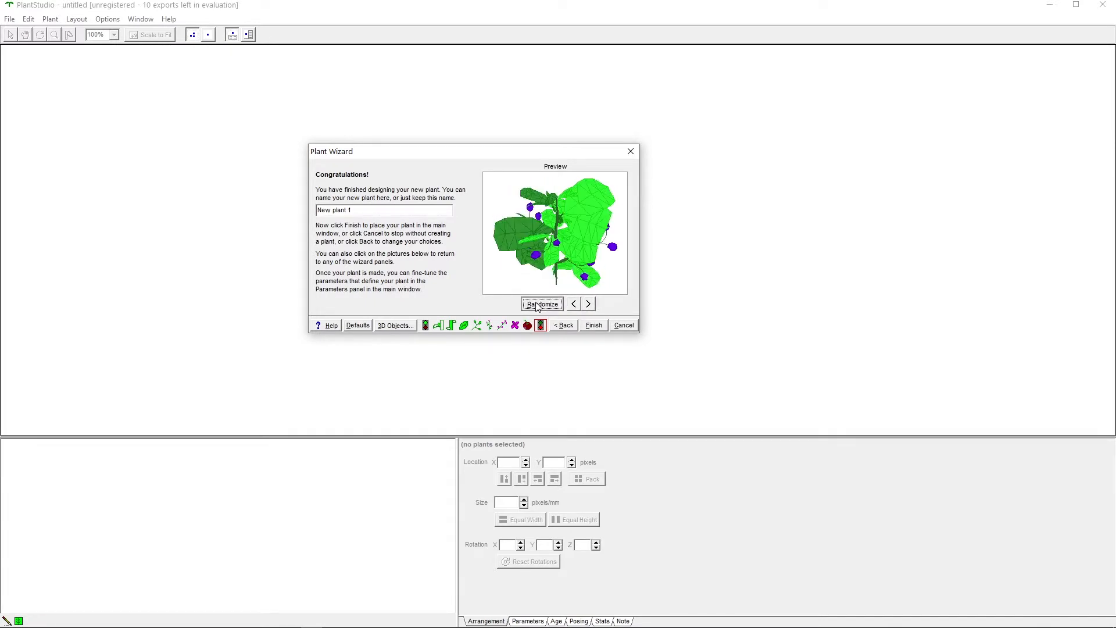
click(537, 304)
click(538, 305)
click(537, 305)
click(537, 304)
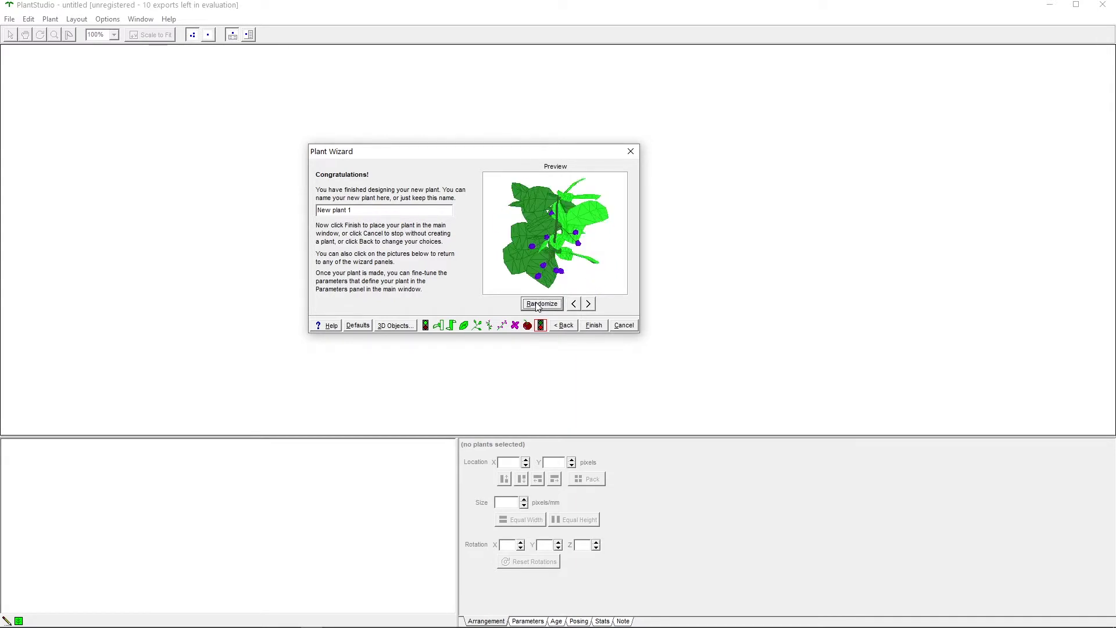
click(538, 305)
click(537, 304)
click(588, 304)
click(587, 304)
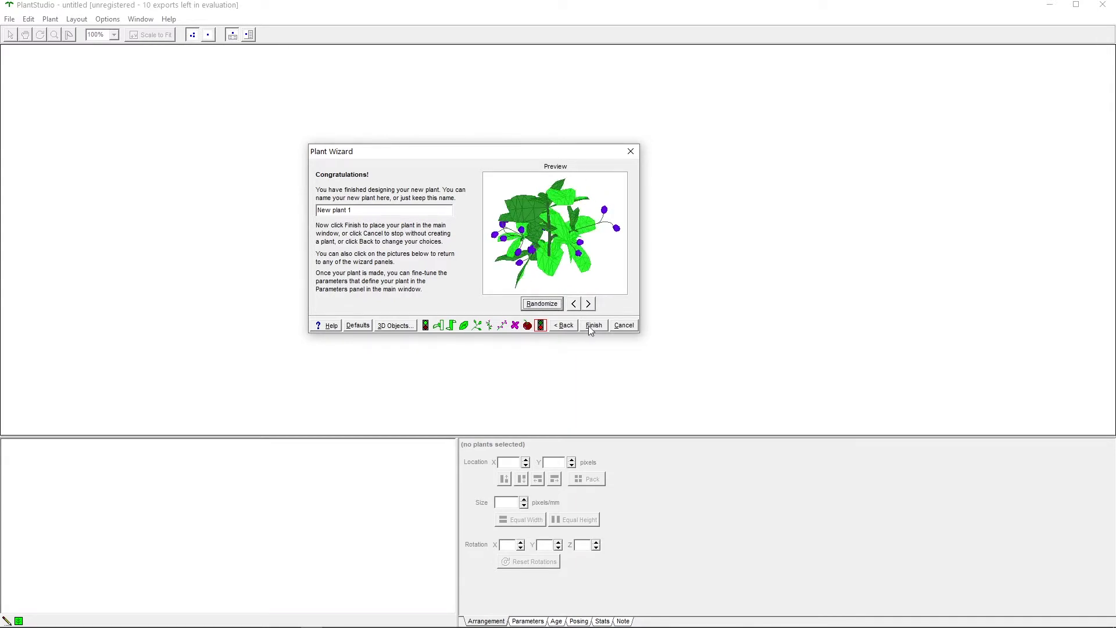
click(593, 325)
drag(589, 321, 238, 184)
Review the WaveFront OBJ export options for the new plant and dismiss them without saving
click(9, 19)
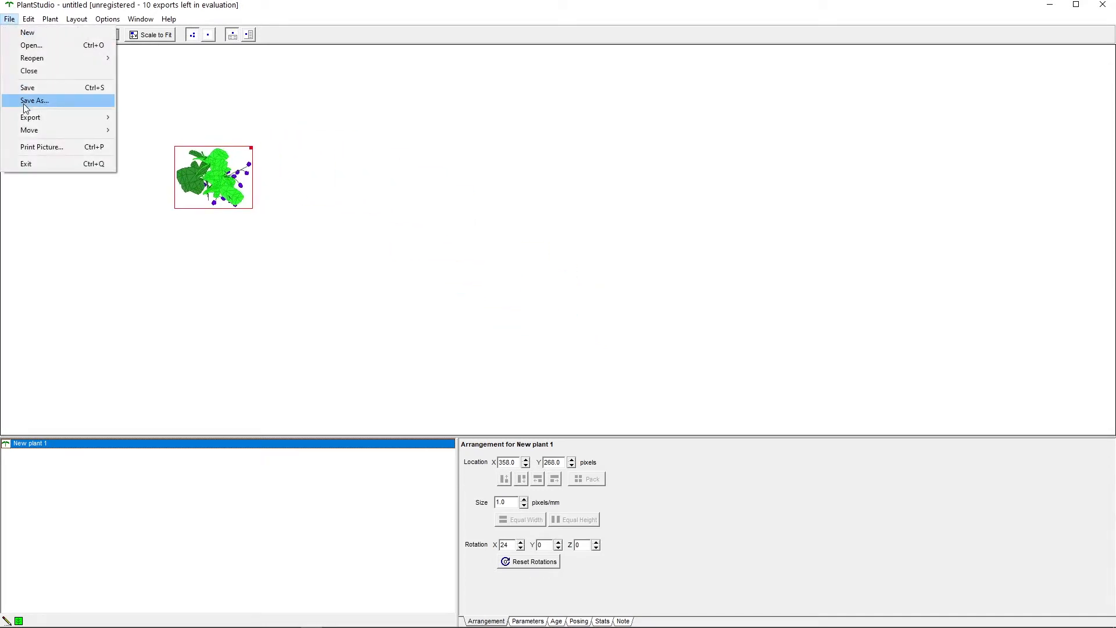
mouse_move(30, 117)
click(142, 143)
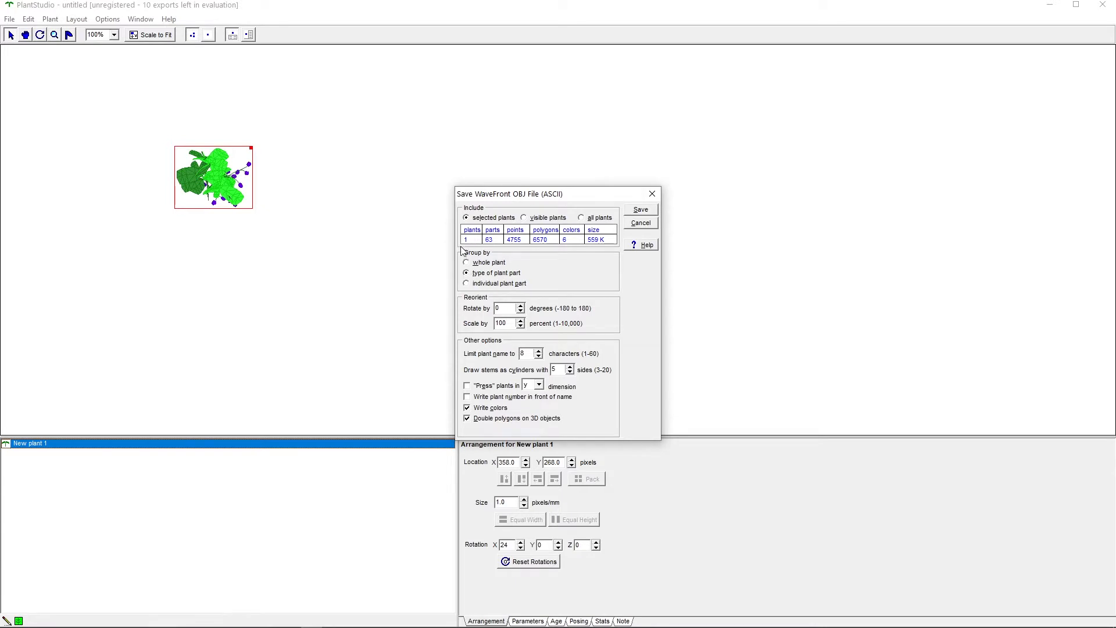
click(651, 194)
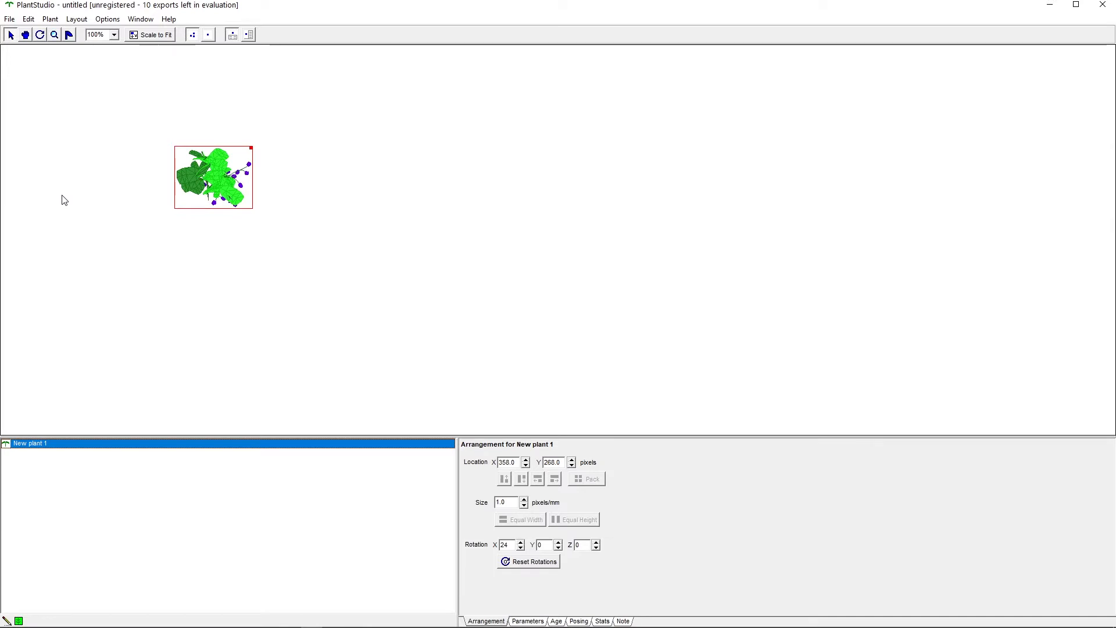
Open the Wildflowers.pla plant library, discarding the changes to the untitled file
click(9, 19)
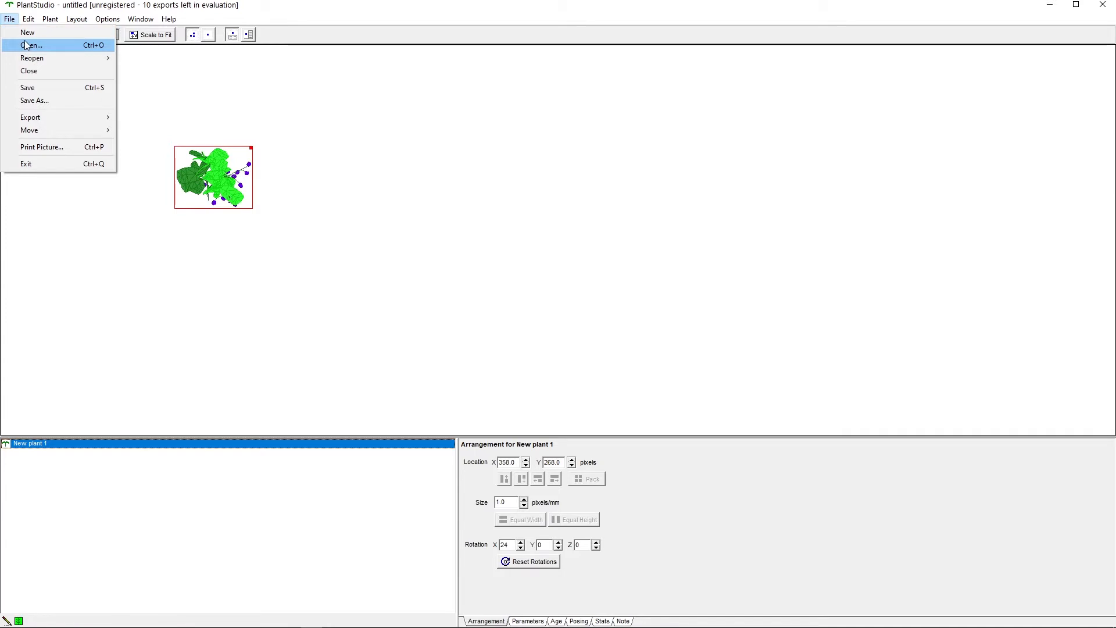
click(26, 42)
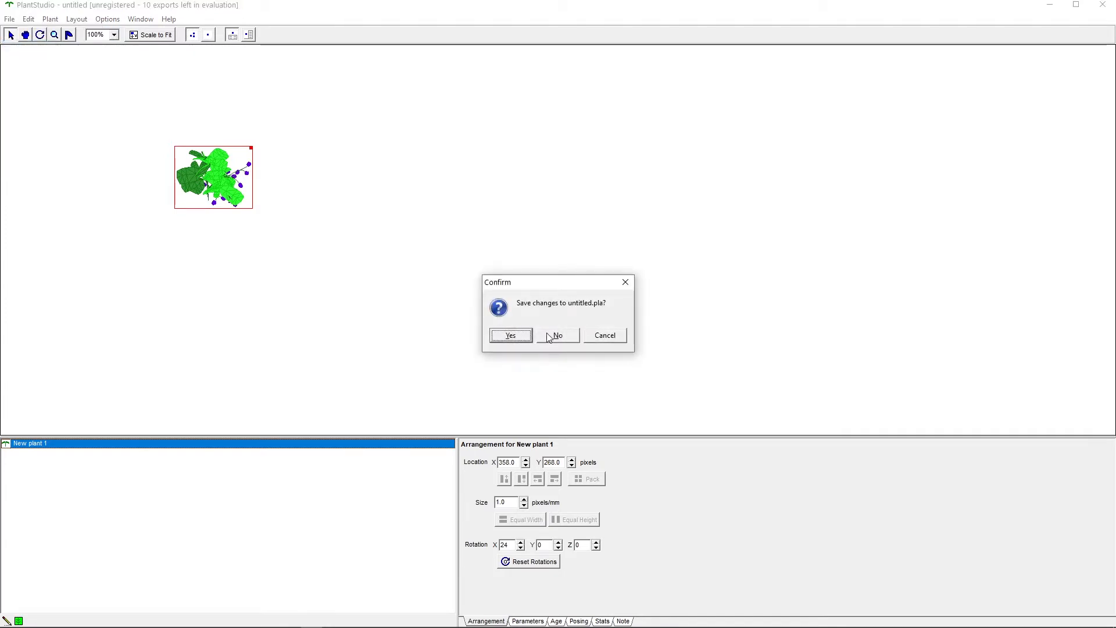
click(553, 335)
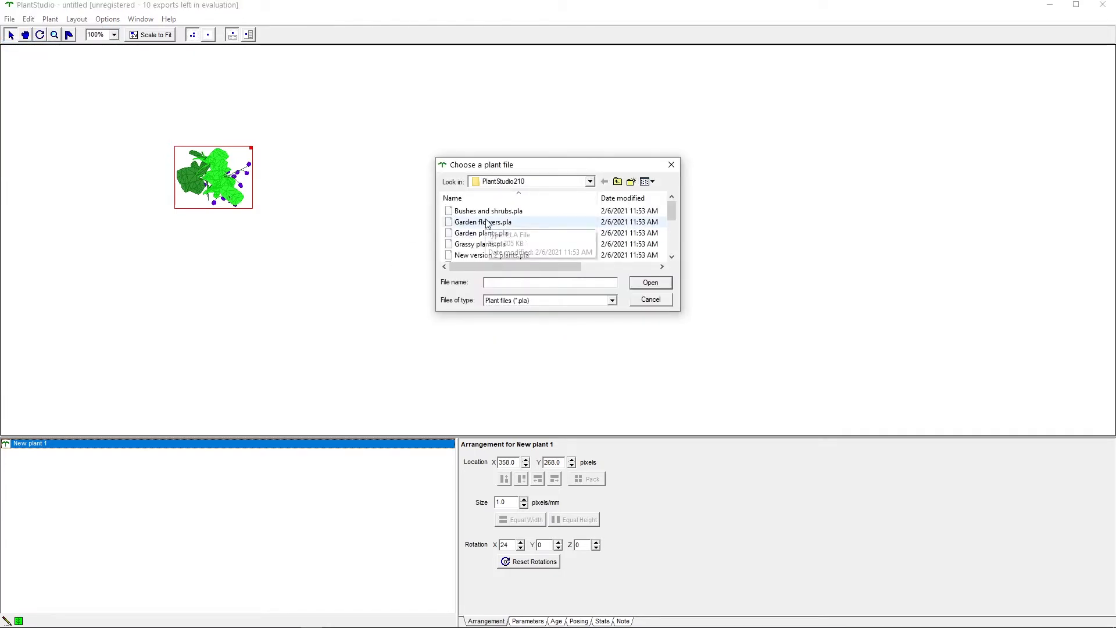
scroll(523, 250, down, 4)
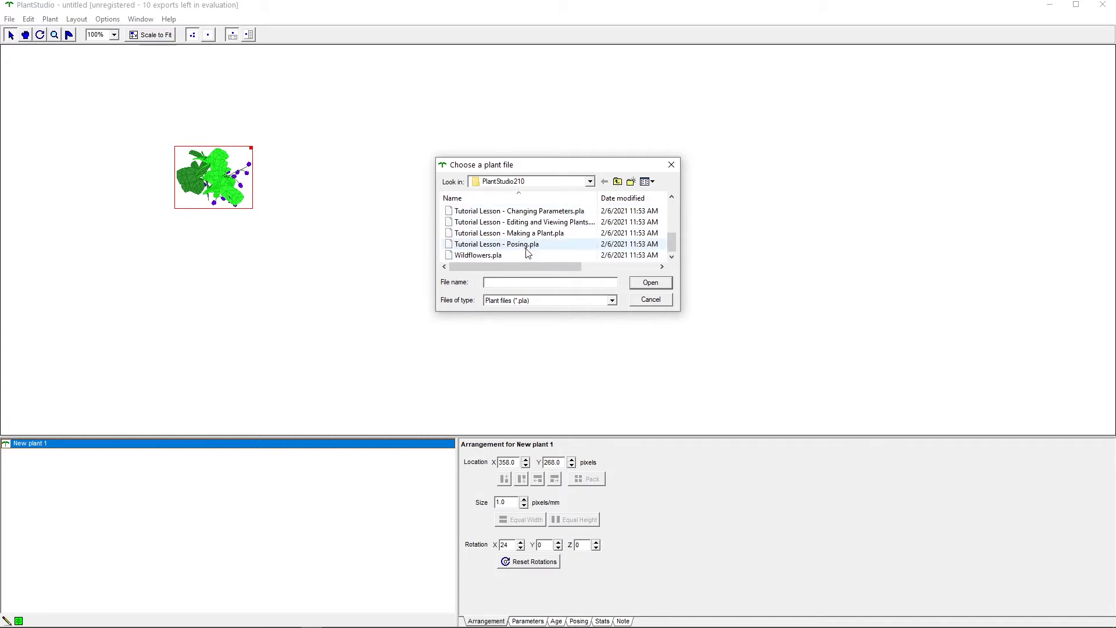
double_click(526, 254)
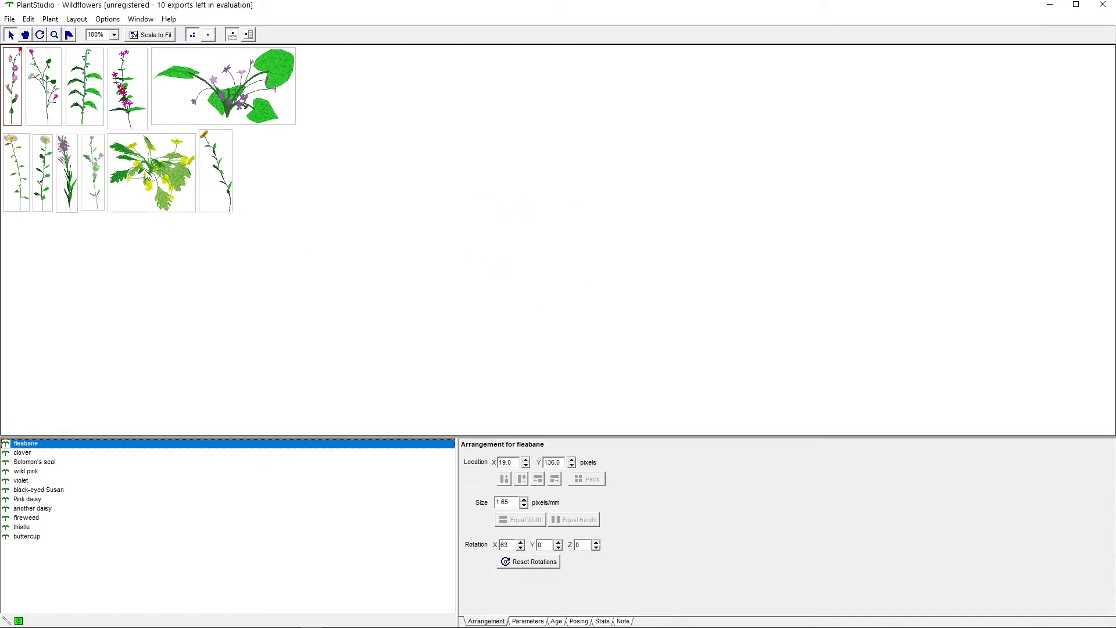
Select the Solomon's seal plant and randomize it
click(183, 179)
click(40, 97)
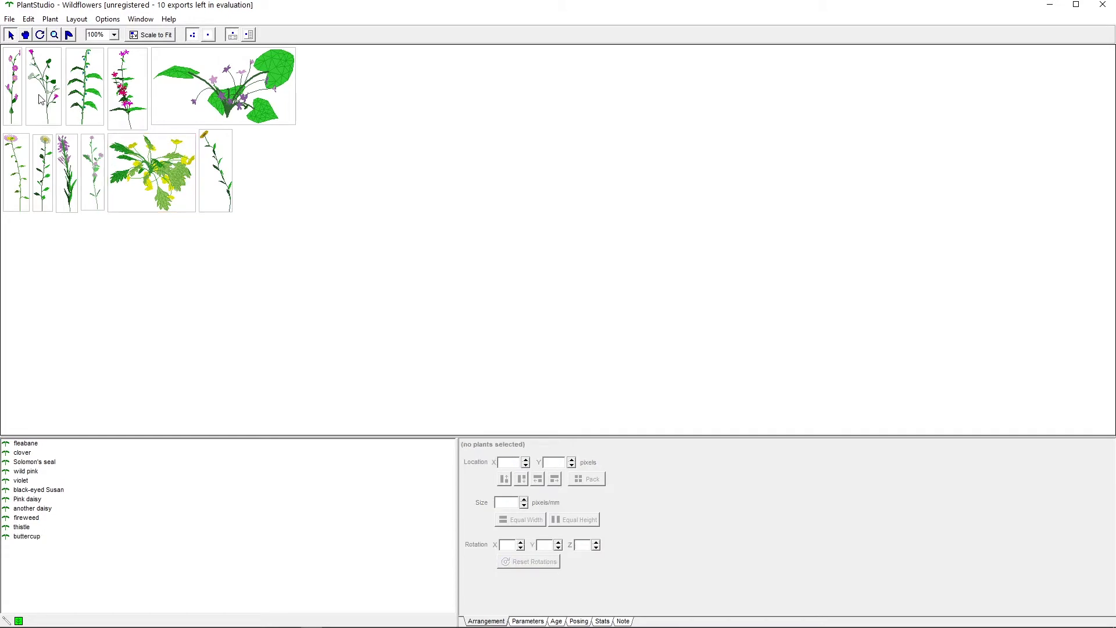
click(85, 93)
click(50, 20)
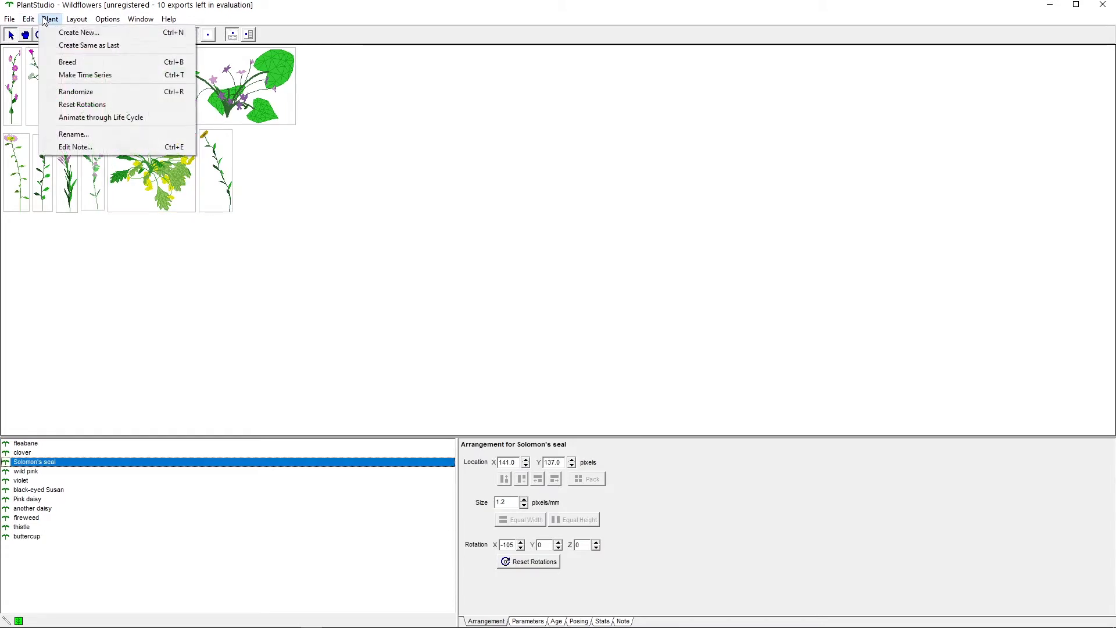
click(76, 92)
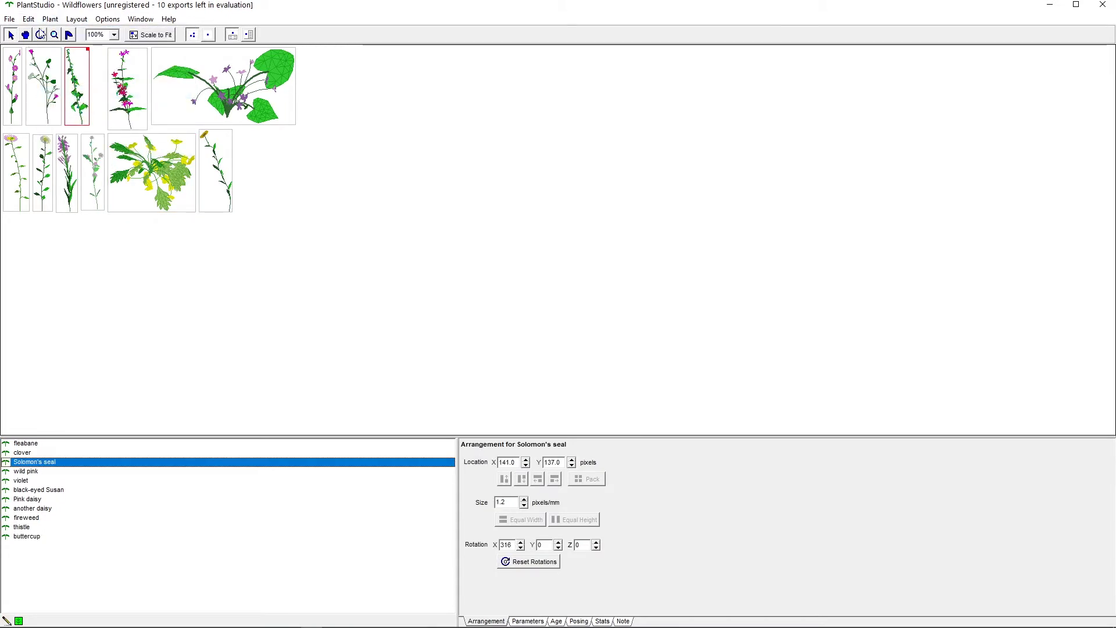
Randomize the selected Solomon's seal plant three more times to vary its shape
click(51, 19)
click(77, 92)
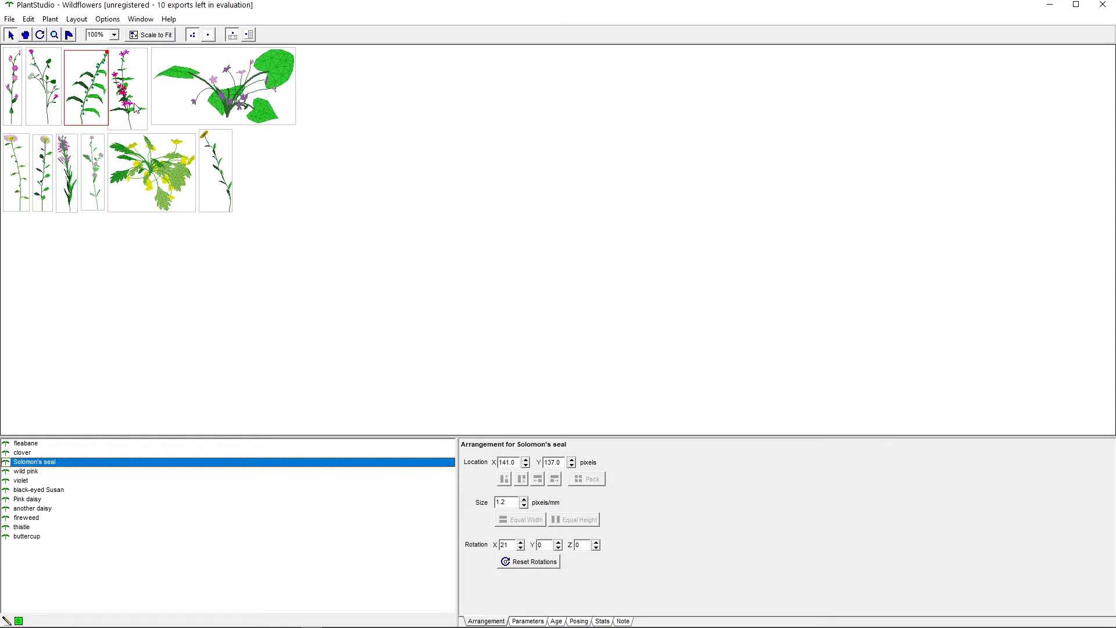
click(50, 19)
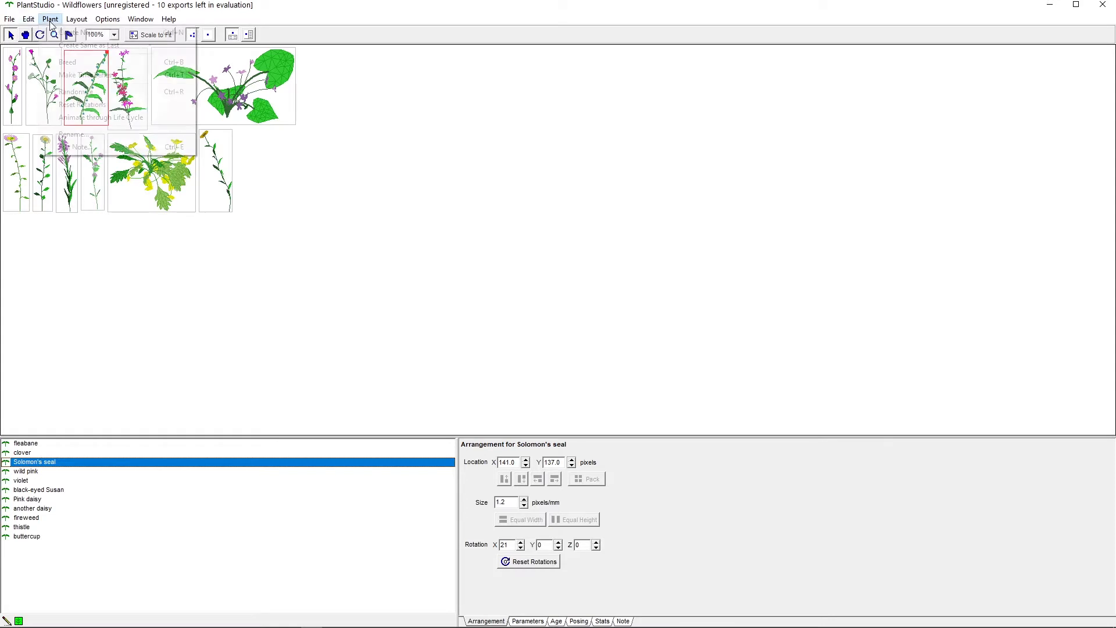
click(77, 91)
click(50, 19)
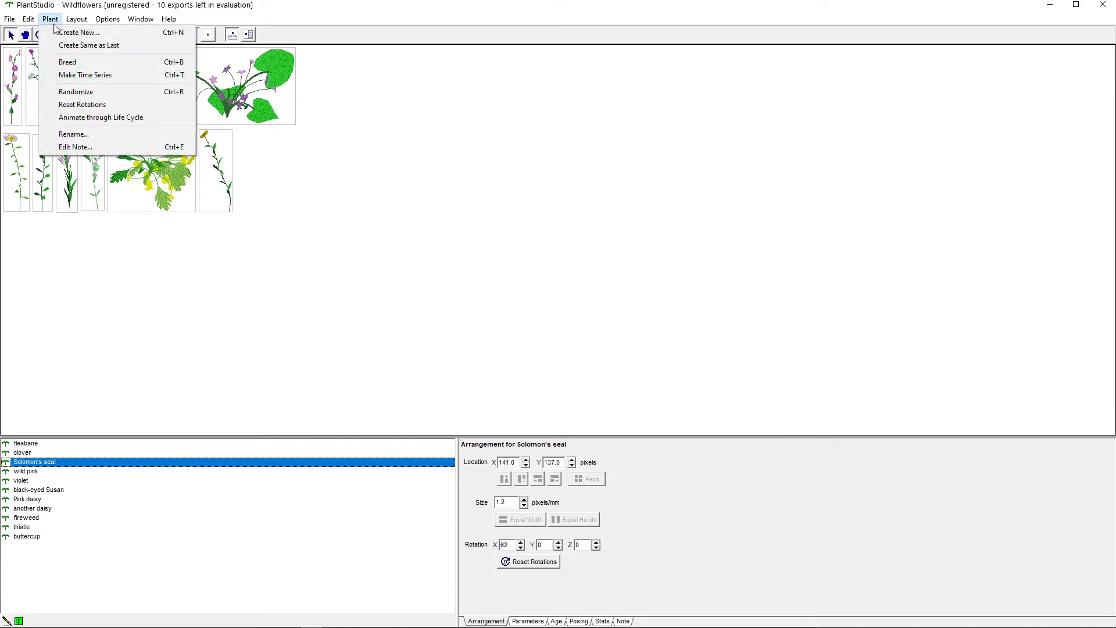
click(78, 92)
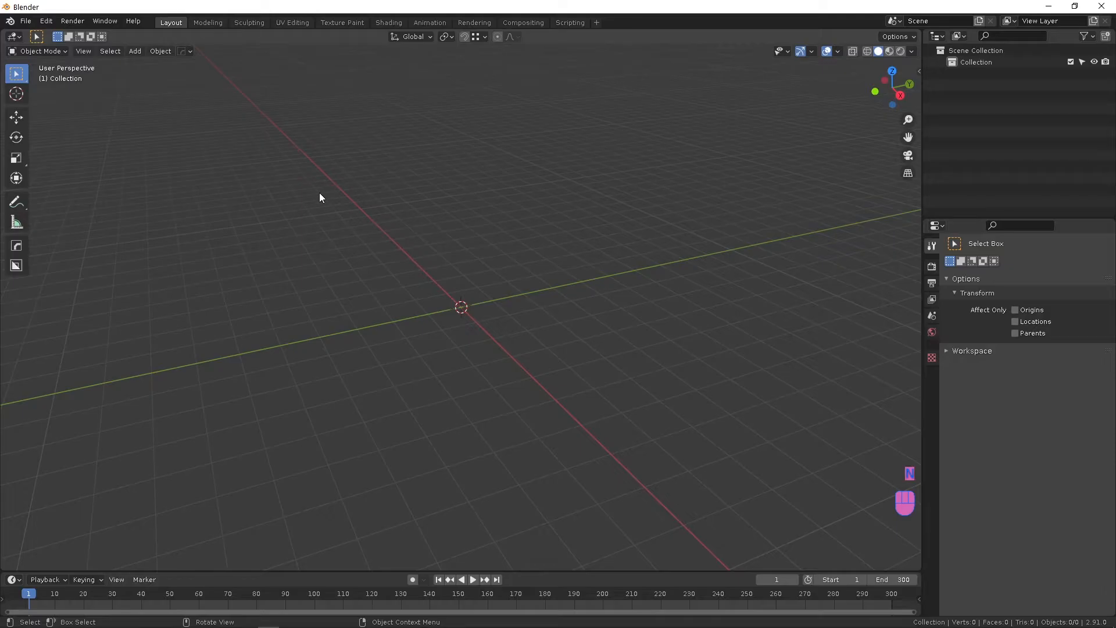
Switch to Blender and import custom_plant.obj from the plantstudio_plants folder as a Wavefront OBJ
click(27, 23)
mouse_move(57, 180)
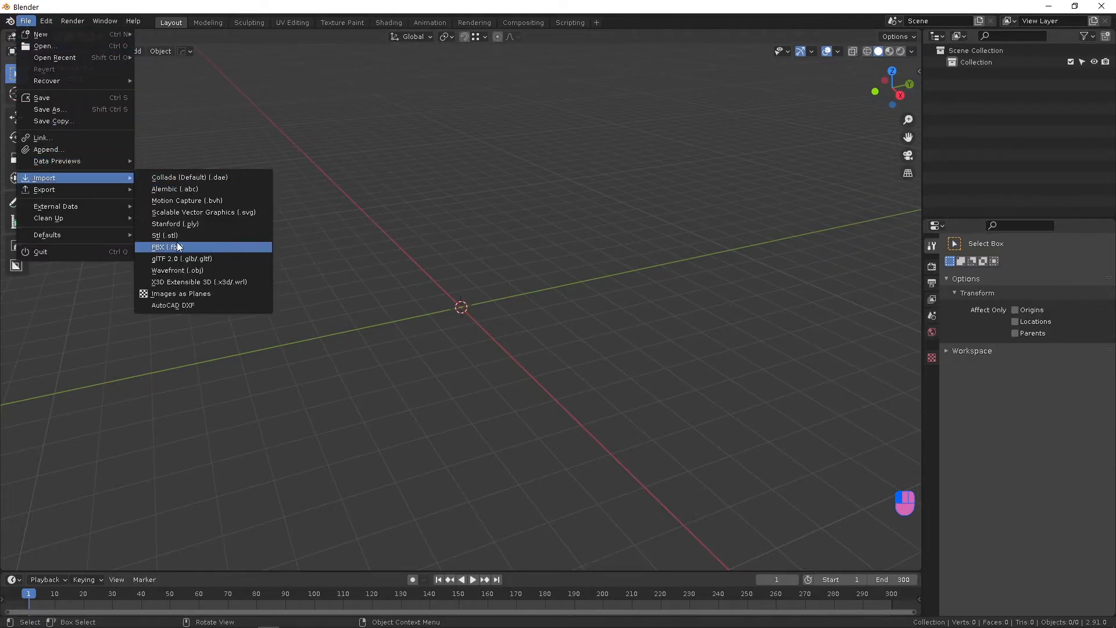
click(177, 270)
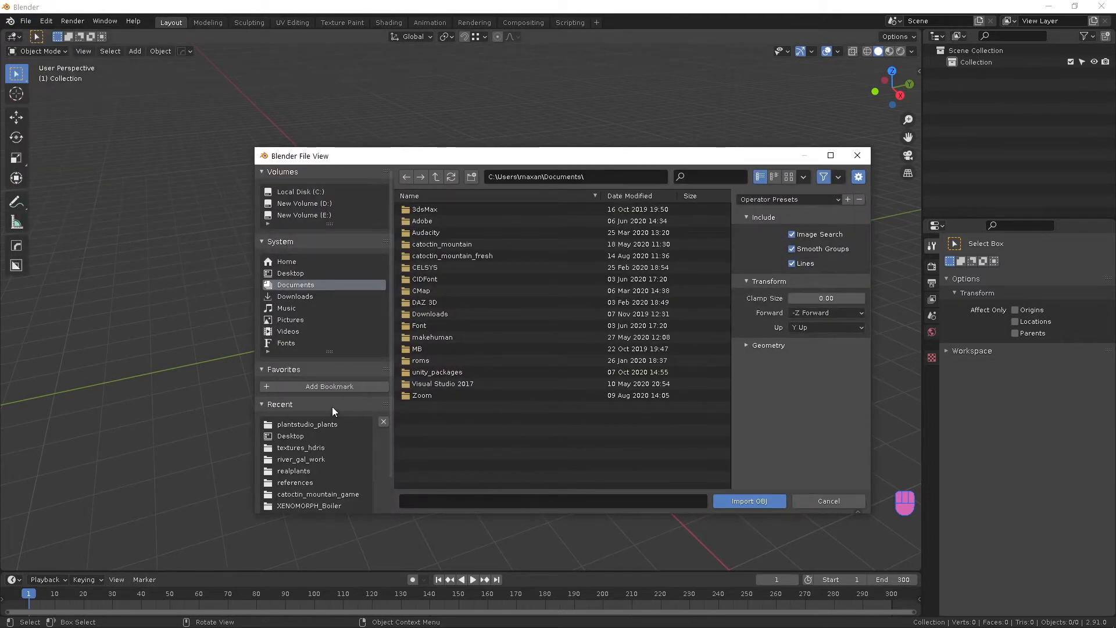
click(315, 424)
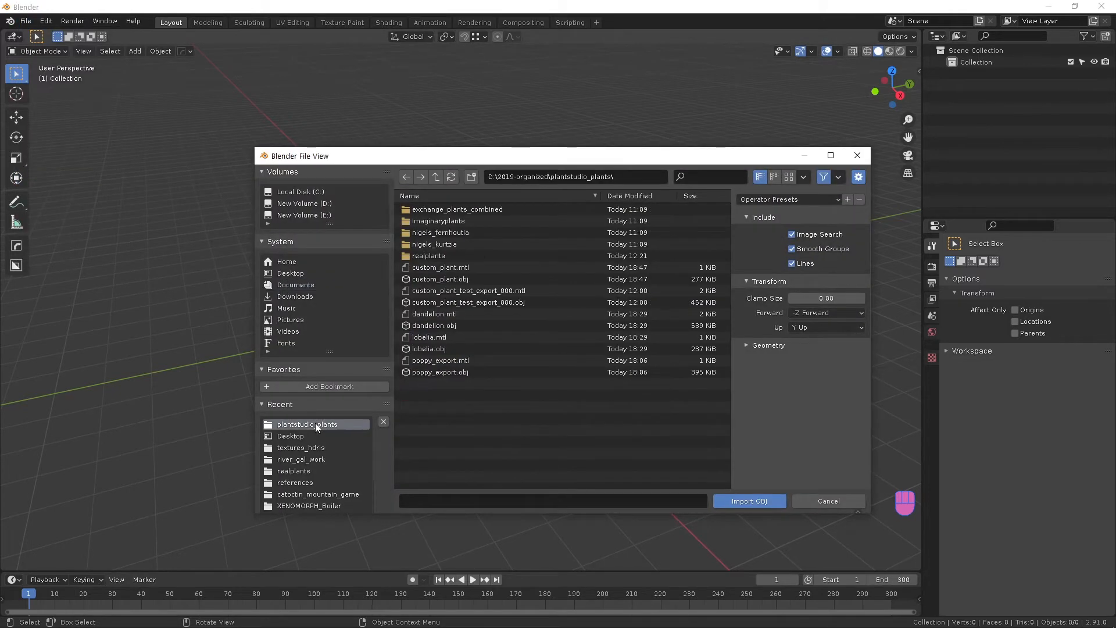
double_click(426, 279)
Scale the imported plant by a factor of 0.001 and frame it in the viewport
scroll(403, 349, down, 10)
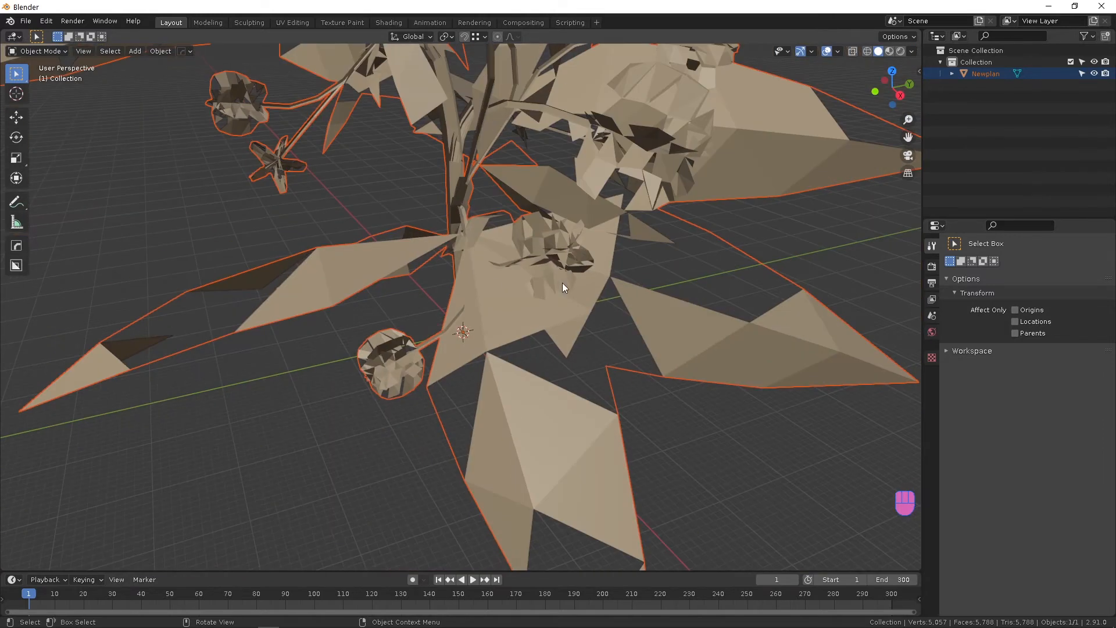
text(s.00)
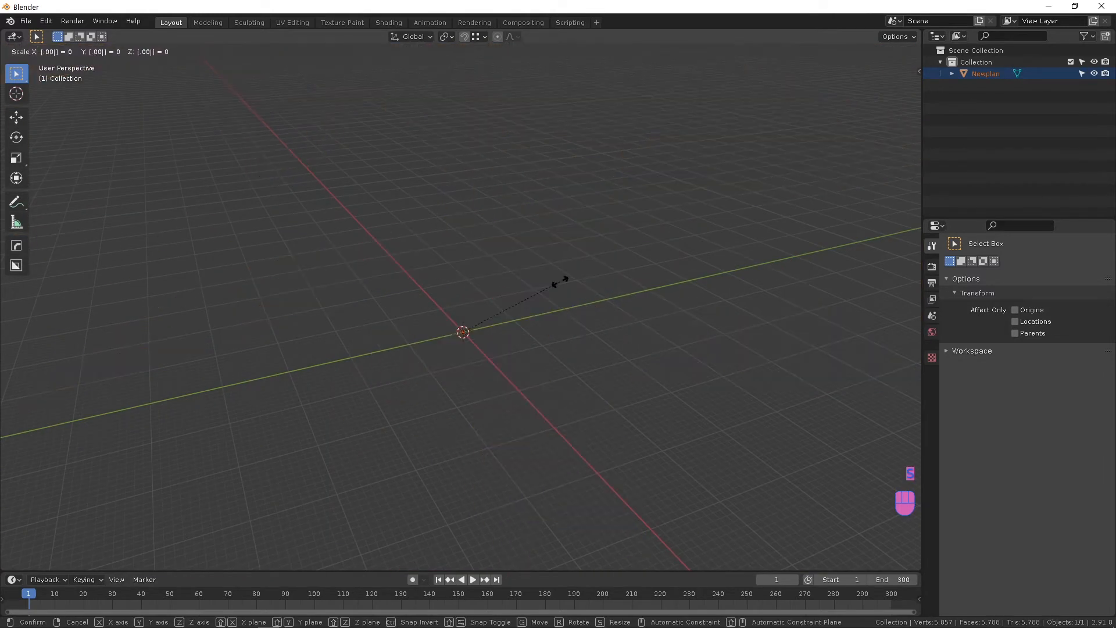
key(Return)
key(KP_Decimal)
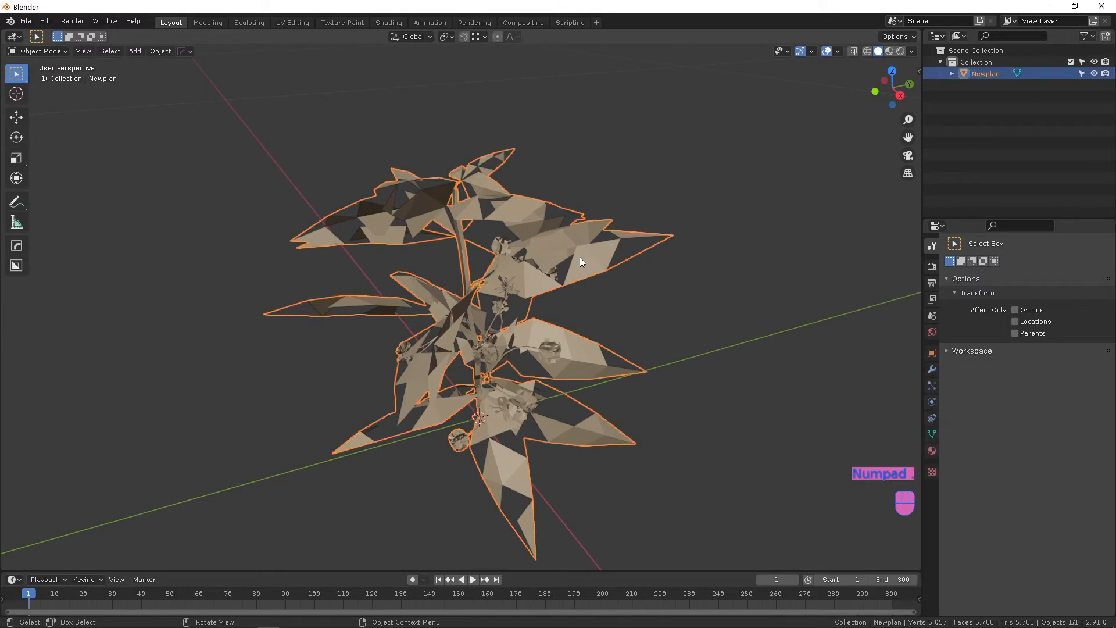
Show the plant's transform values and apply all of its transforms
key(n)
click(914, 72)
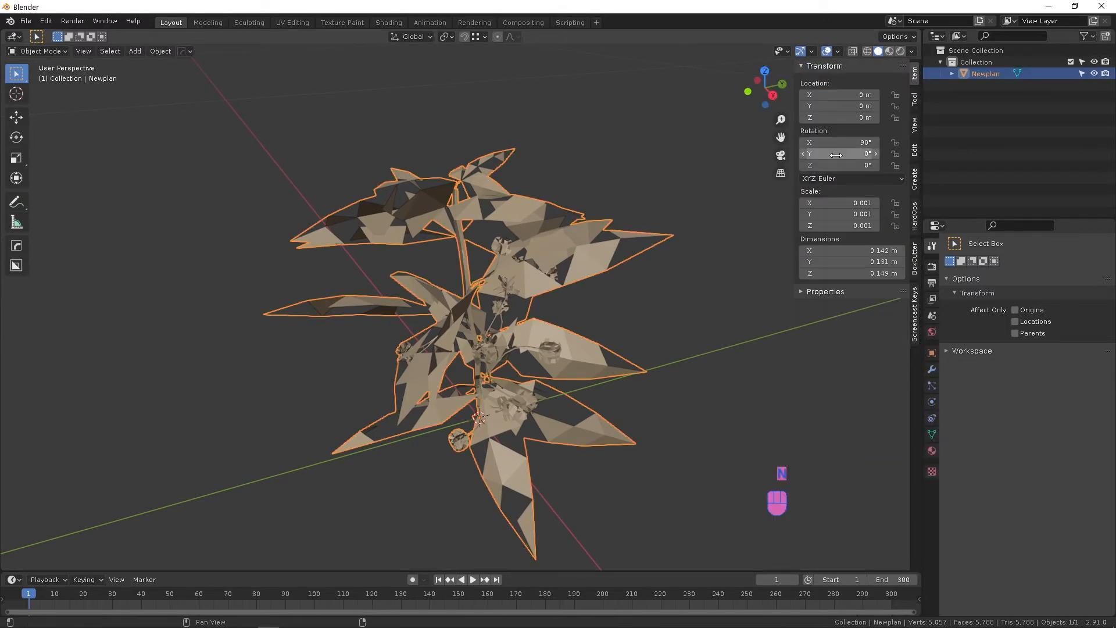
key(ctrl+a)
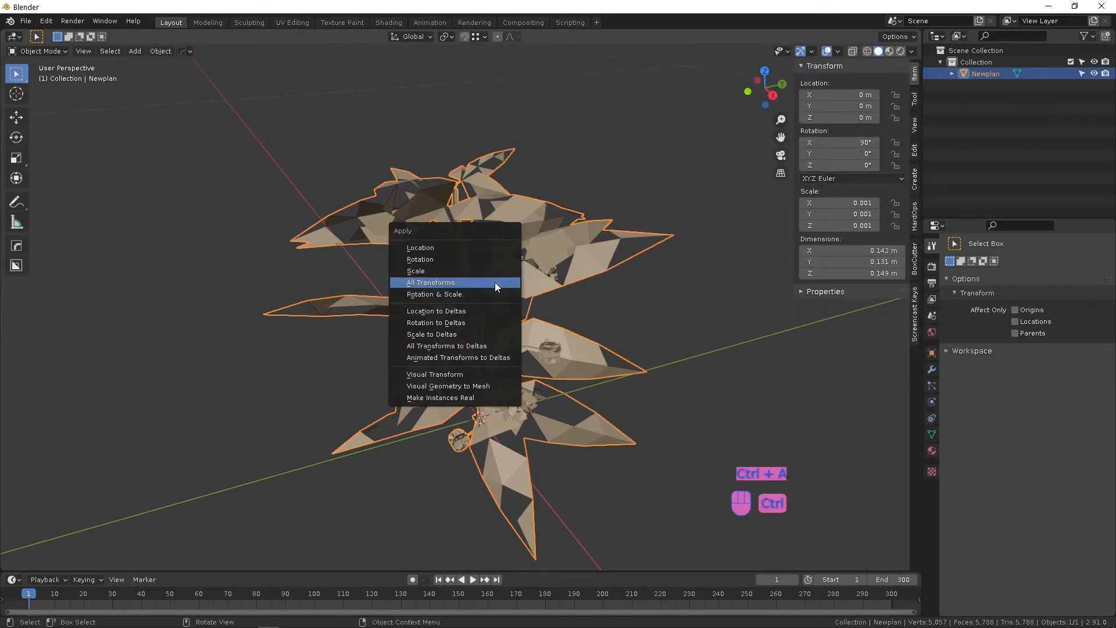
click(491, 281)
middle_drag(479, 288, 428, 231)
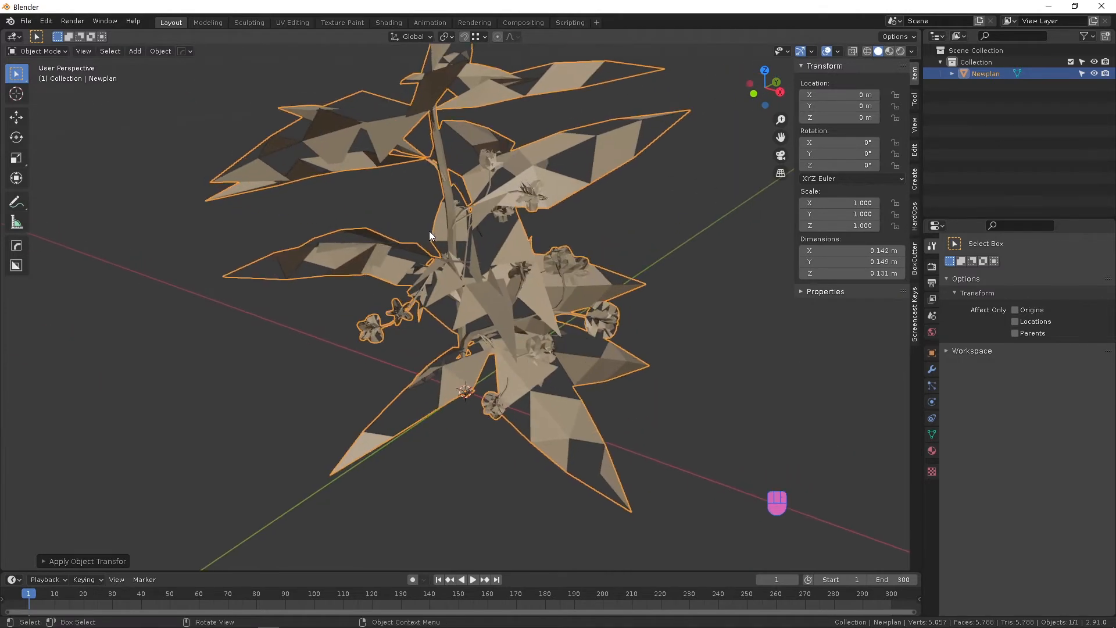
Enter Edit Mode on the plant and merge all of its vertices by distance
key(Tab)
key(1)
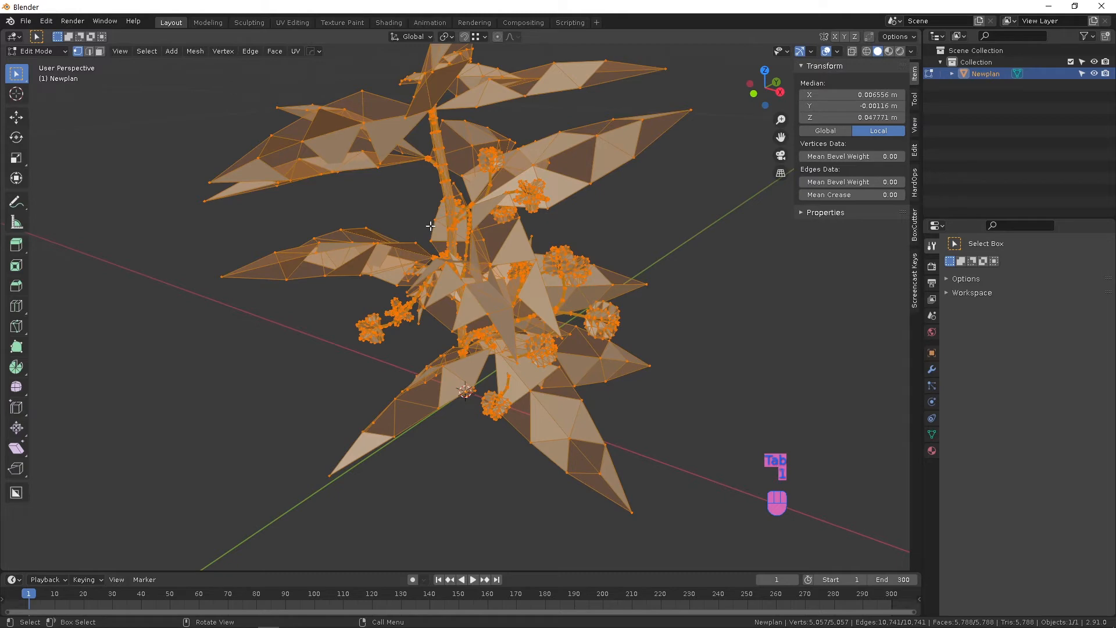
key(m)
click(436, 225)
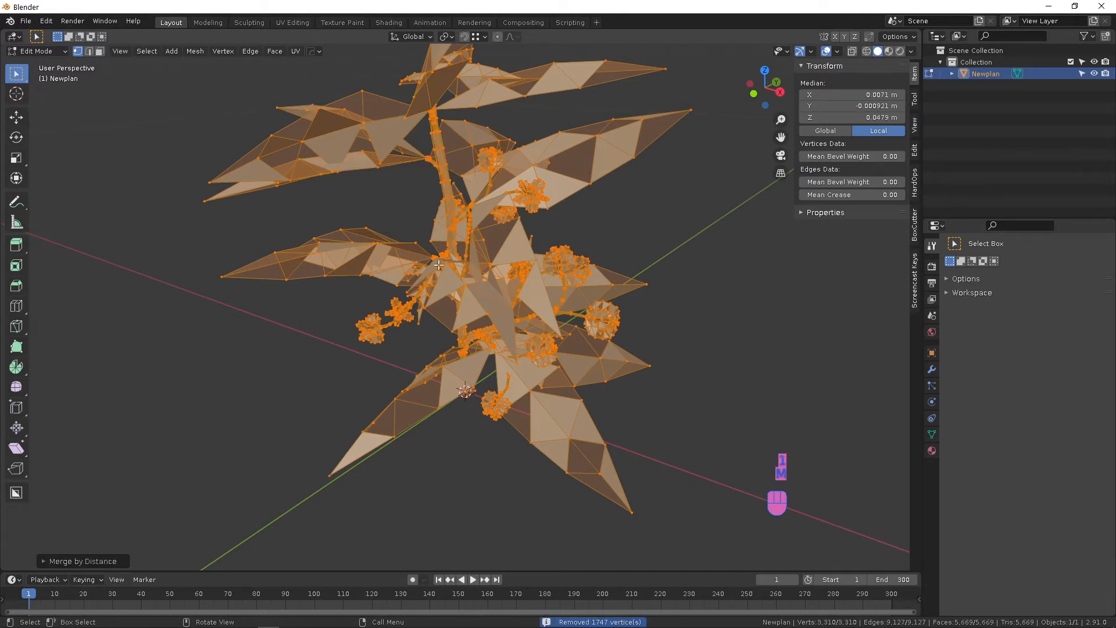
Recalculate the normals of the entire plant mesh so its faces point consistently
shift+middle_drag(513, 336, 509, 262)
shift+middle_drag(509, 262, 489, 293)
scroll(537, 287, up, 2)
middle_drag(405, 450, 430, 312)
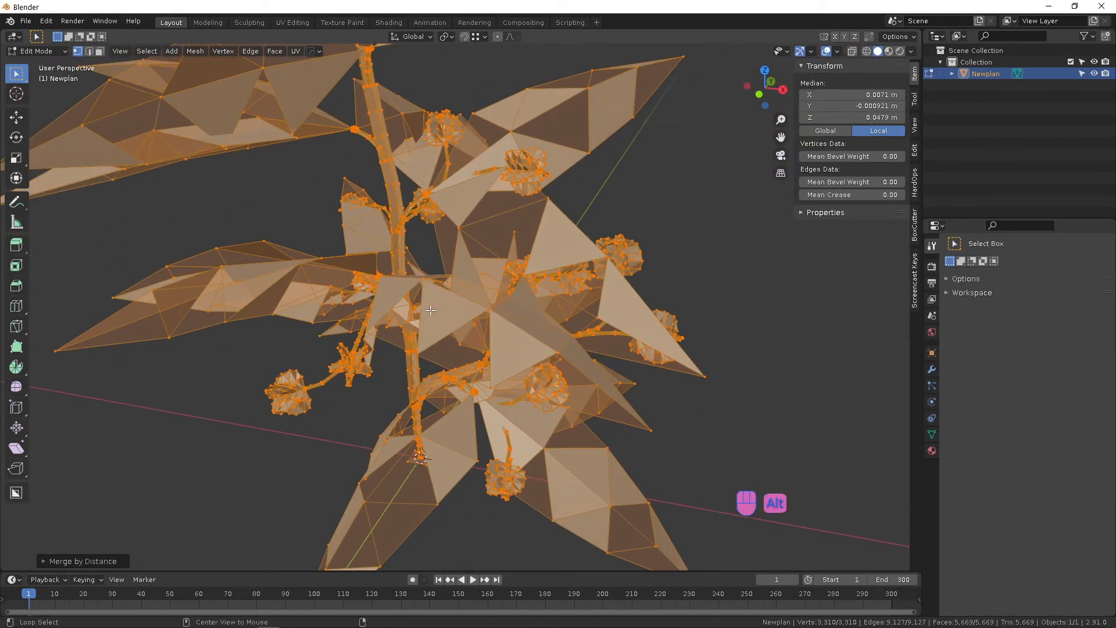
key(alt+n)
click(428, 310)
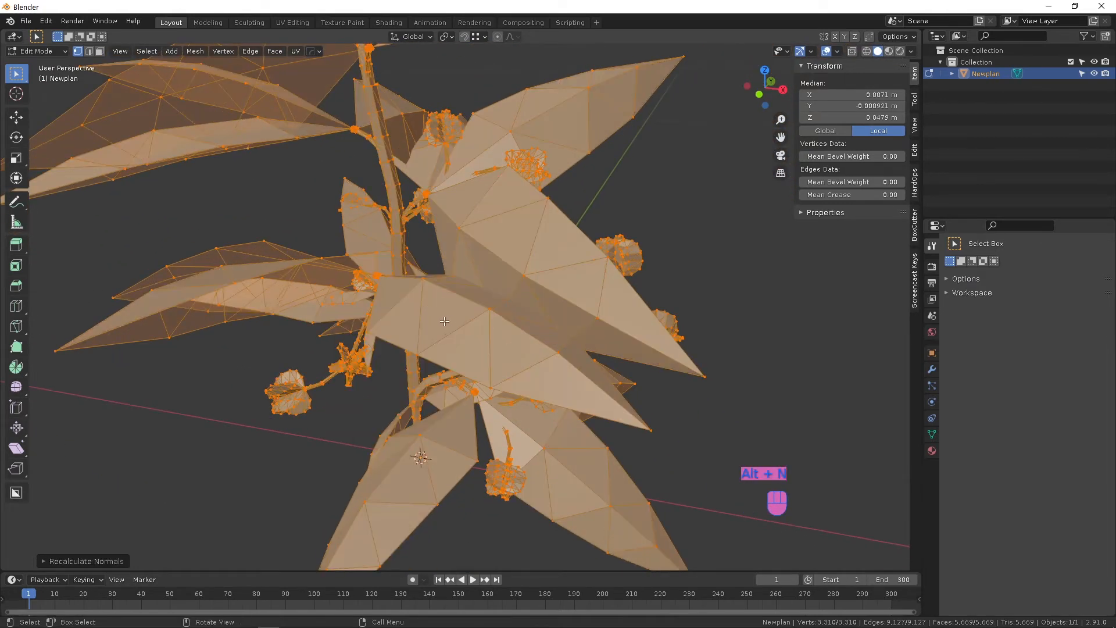
shift+middle_drag(444, 320, 425, 332)
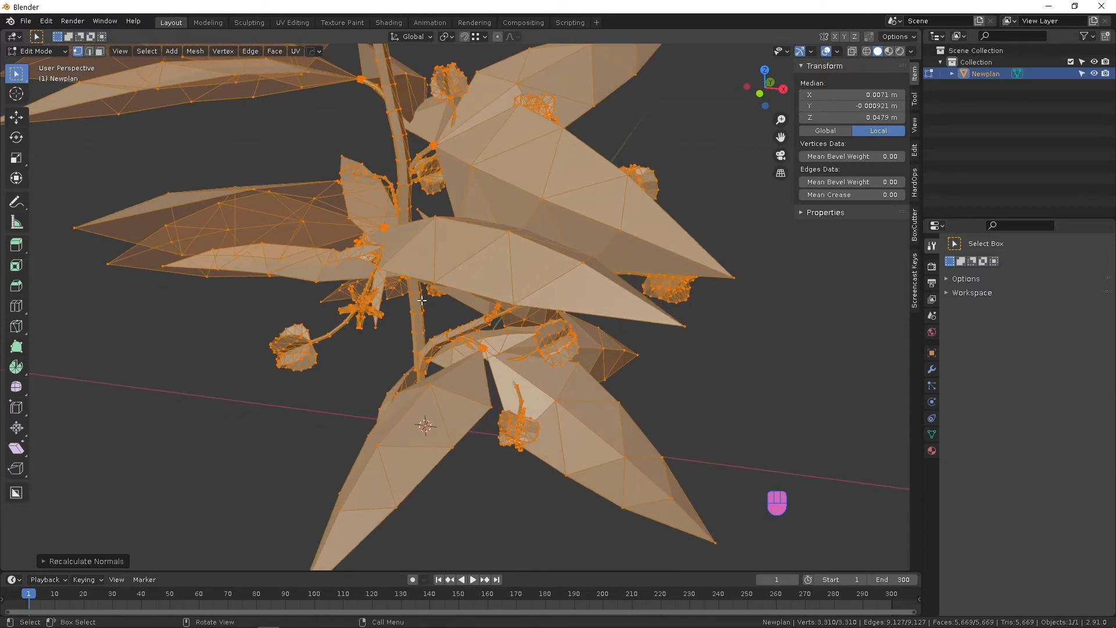
Look through the plant's materials, select only the faces assigned to reminder_gray at the stem base, and delete them
click(931, 451)
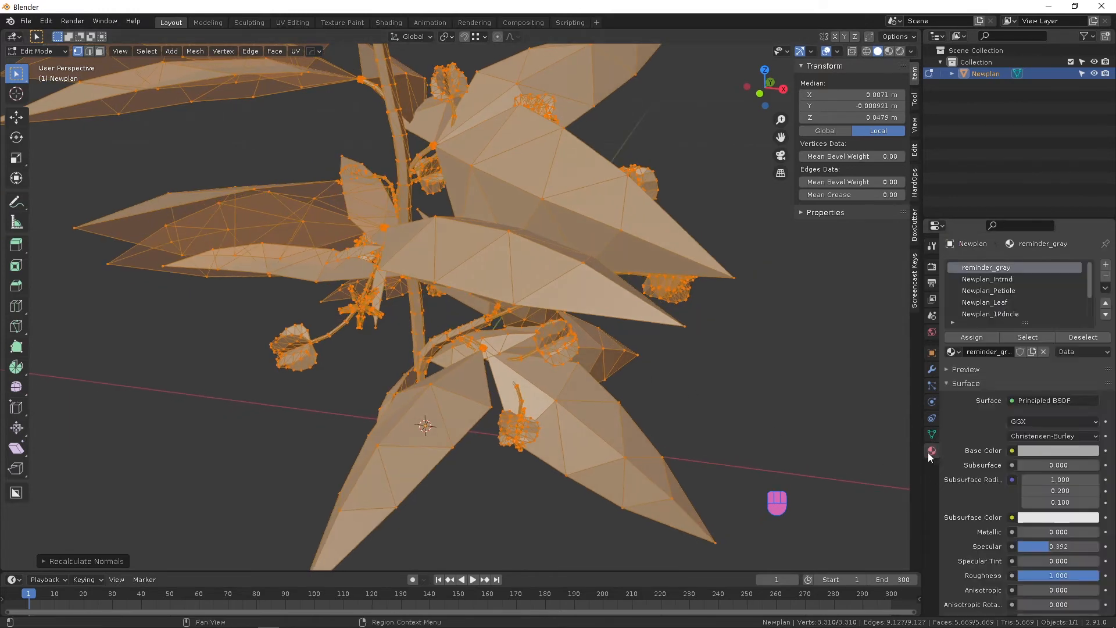
shift+middle_drag(617, 358, 585, 370)
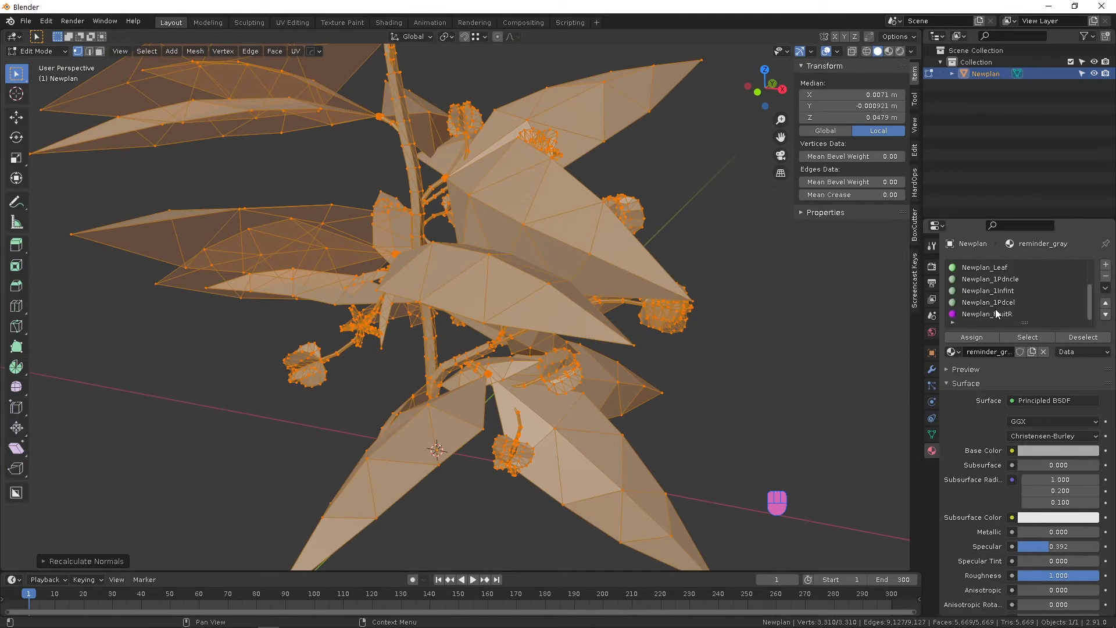
scroll(987, 312, down, 2)
scroll(981, 298, up, 2)
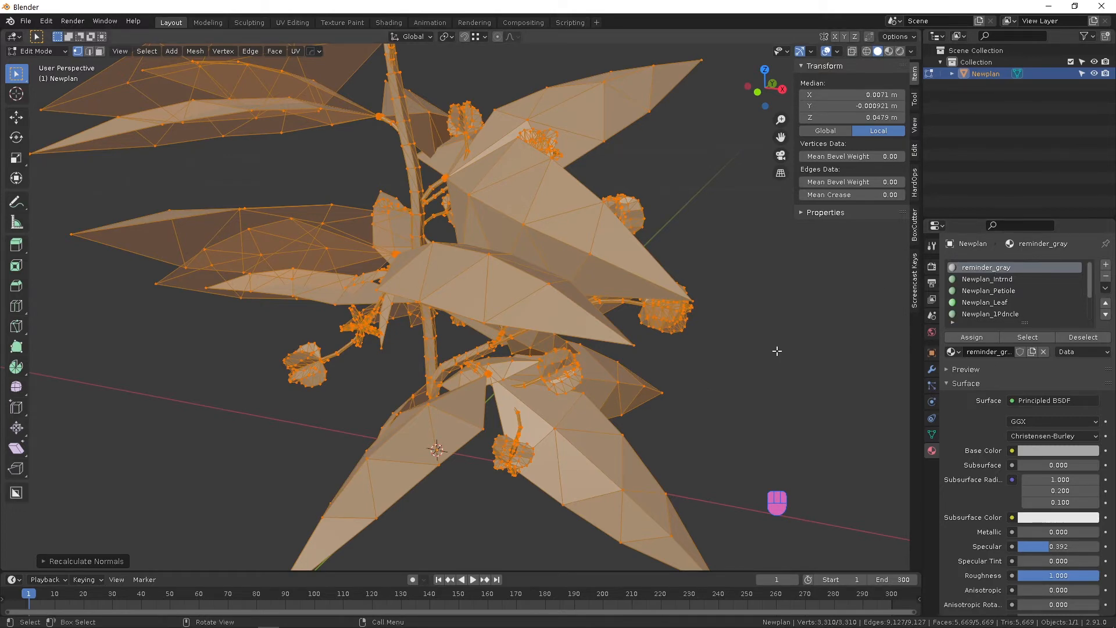
key(3)
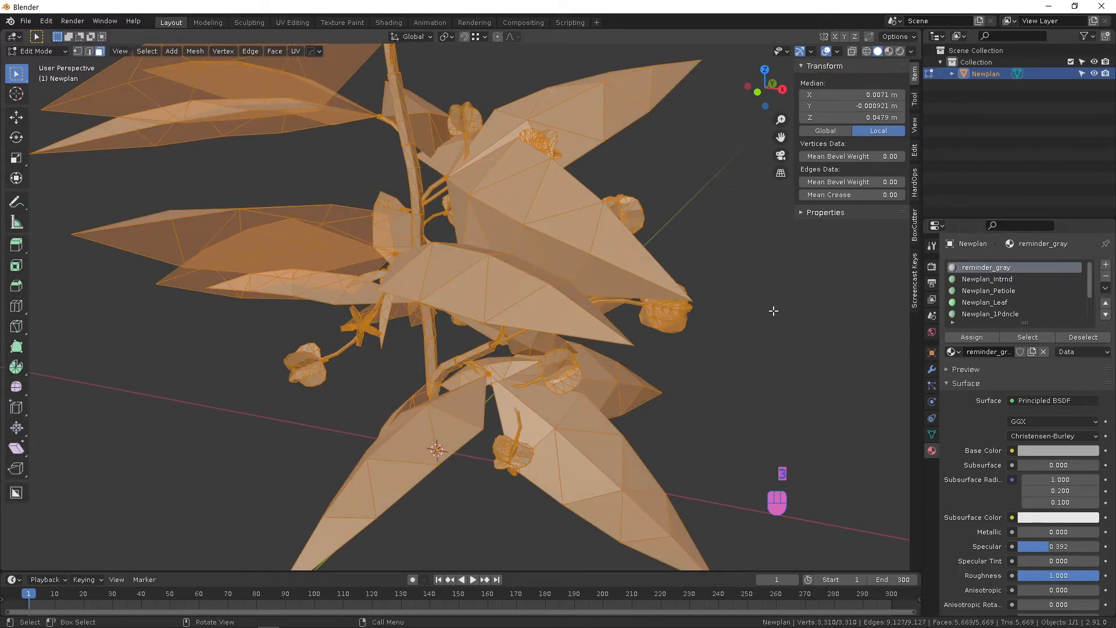
click(798, 333)
click(1033, 337)
shift+middle_drag(508, 377, 579, 287)
scroll(580, 287, up, 10)
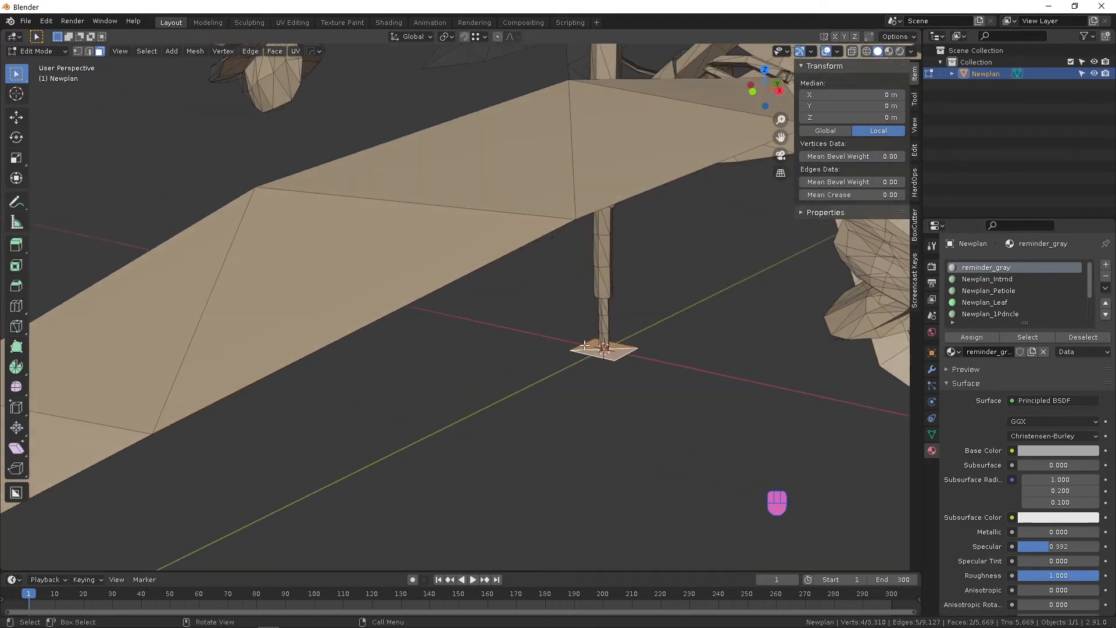
key(Delete)
click(584, 345)
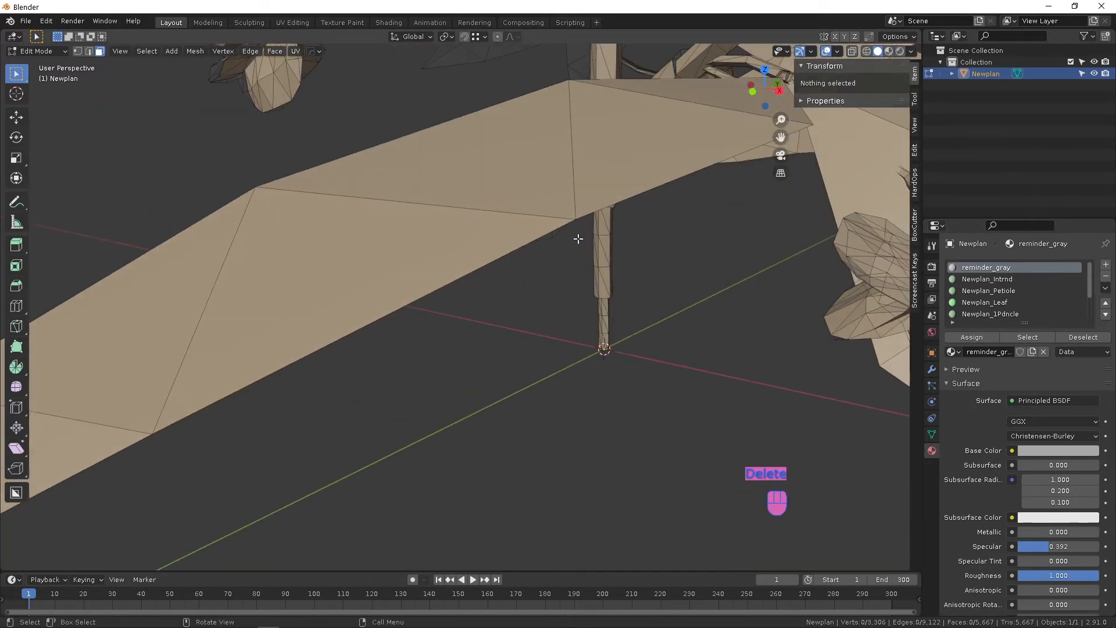
Select the faces that use the Newplan_Leaf material, assign them to a new vertex group, and return to Object Mode
shift+middle_drag(579, 237, 532, 343)
middle_drag(531, 343, 567, 339)
click(968, 302)
shift+middle_drag(672, 290, 574, 296)
scroll(558, 281, down, 3)
middle_drag(632, 354, 402, 174)
middle_drag(216, 236, 243, 156)
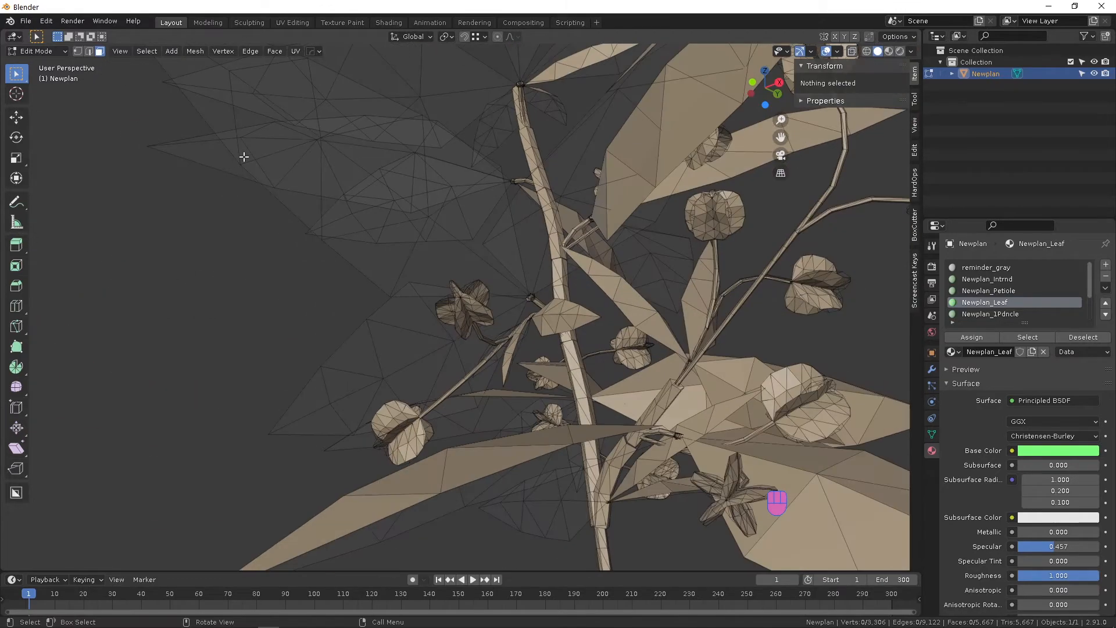
middle_drag(380, 170, 938, 361)
click(1022, 338)
click(932, 434)
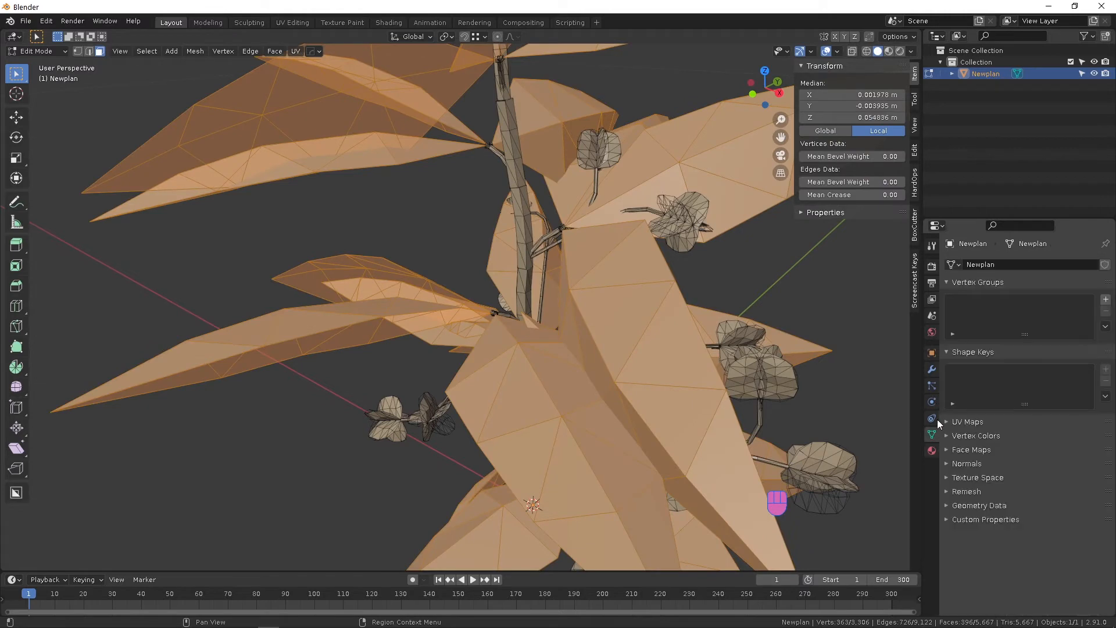
click(1105, 299)
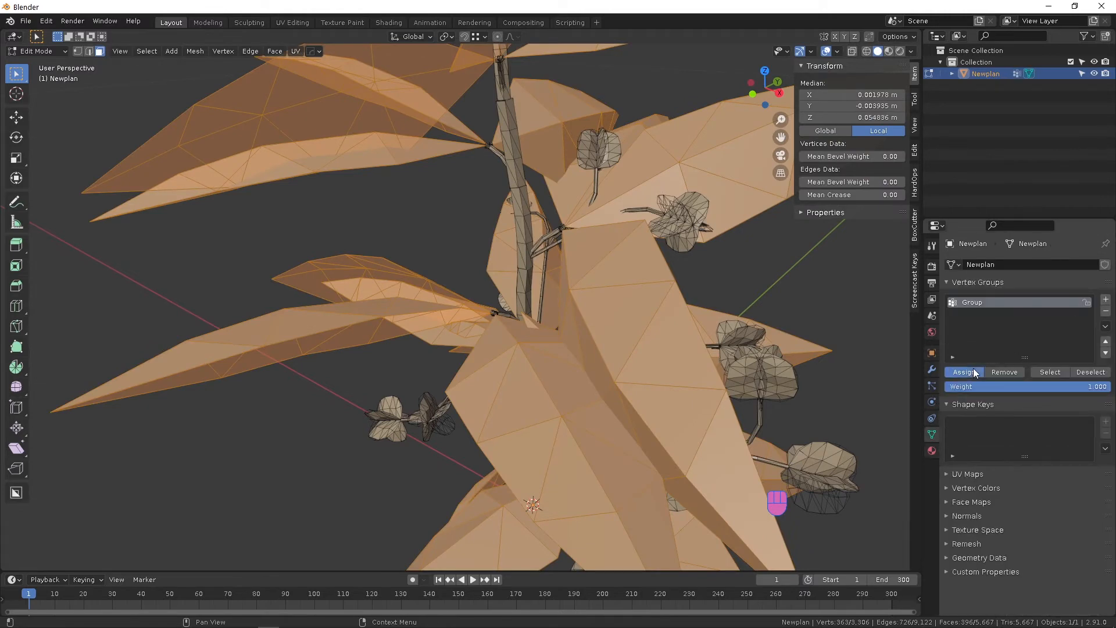
middle_drag(522, 295, 543, 291)
key(Tab)
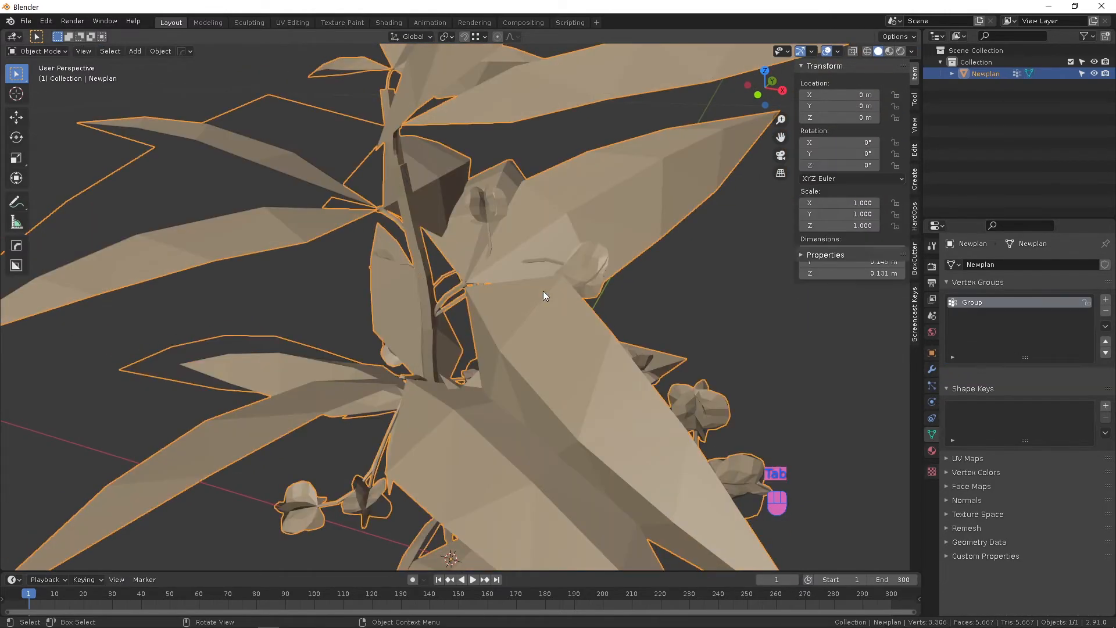
Add a Solidify modifier to the plant and limit it to the leaf vertex group
click(931, 370)
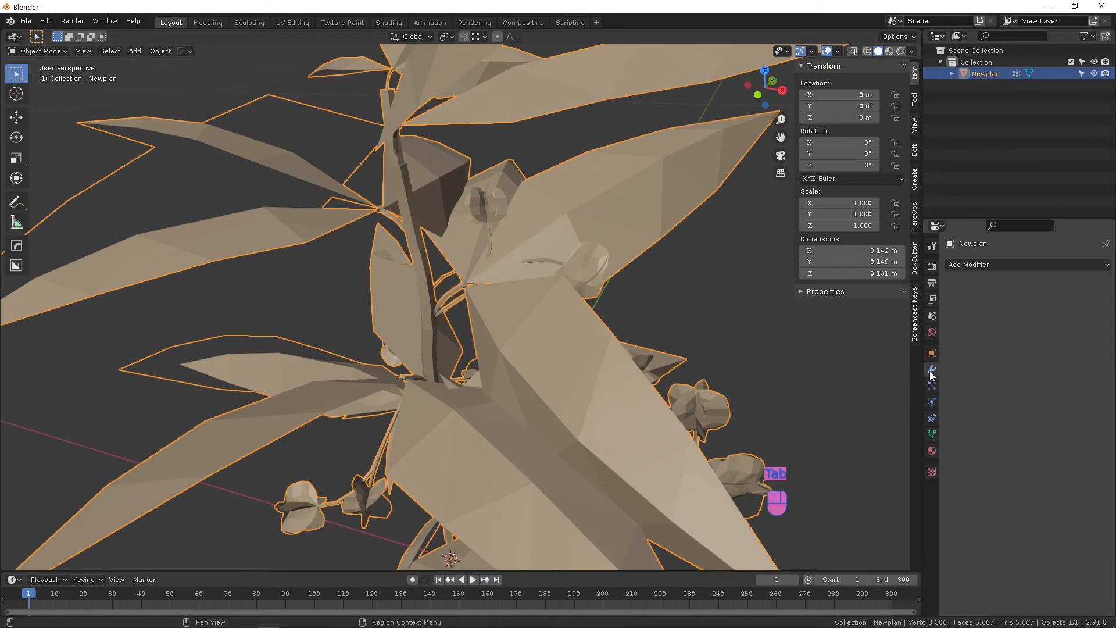
click(978, 264)
click(856, 448)
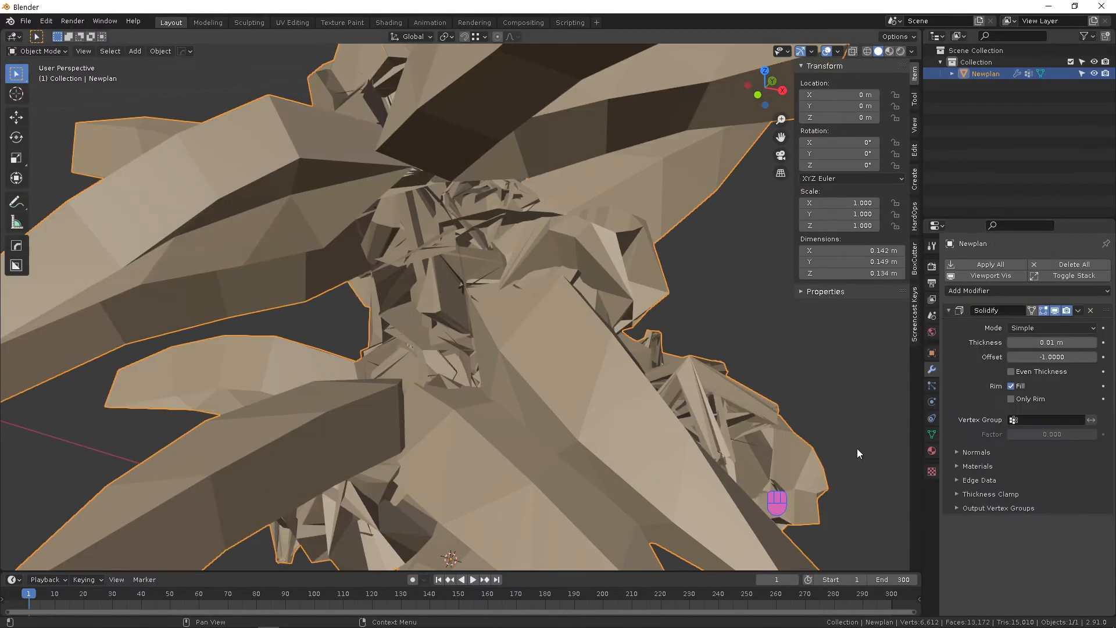
middle_drag(857, 448, 540, 337)
click(1019, 420)
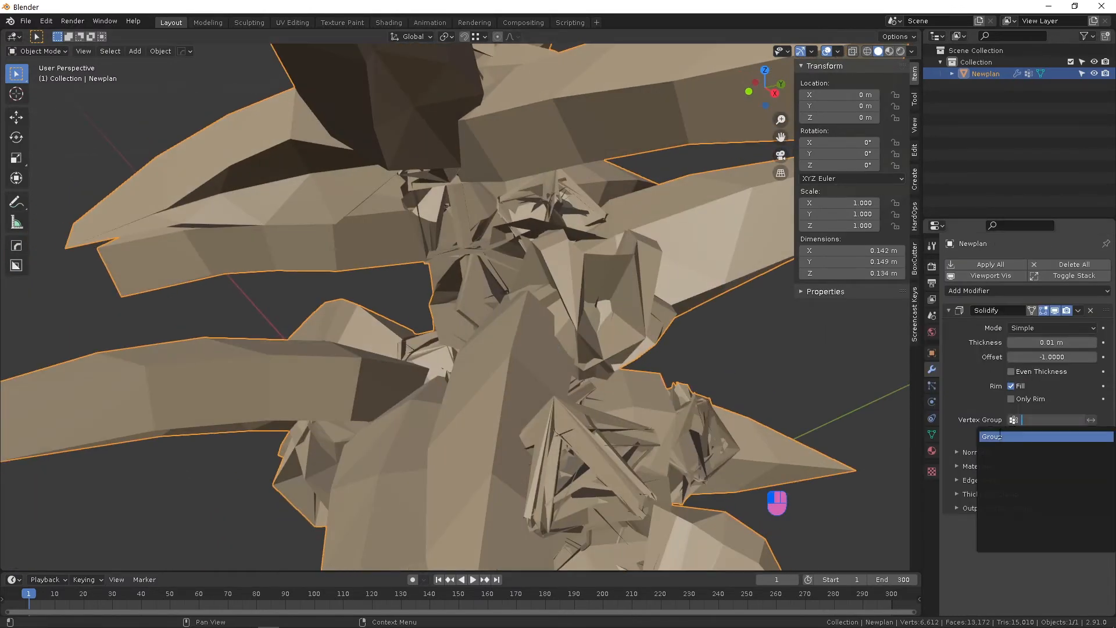
click(998, 436)
middle_drag(669, 407, 870, 410)
Try a Solidify thickness of 0.001 m and reduce it further to 0.0001 m
click(1018, 343)
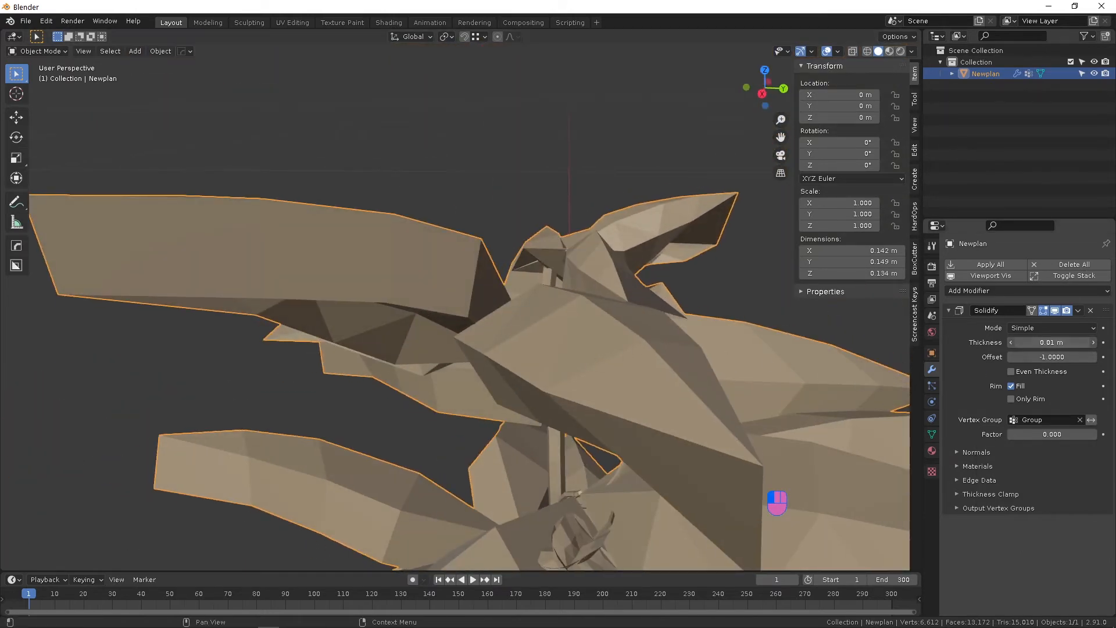
click(1018, 342)
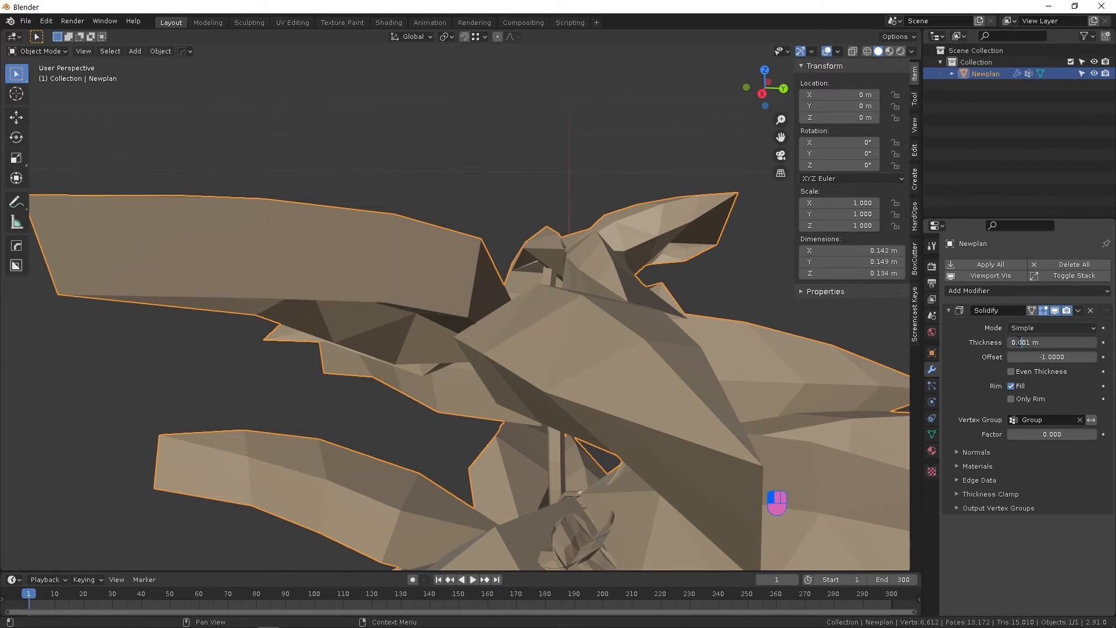
key(Return)
click(1041, 342)
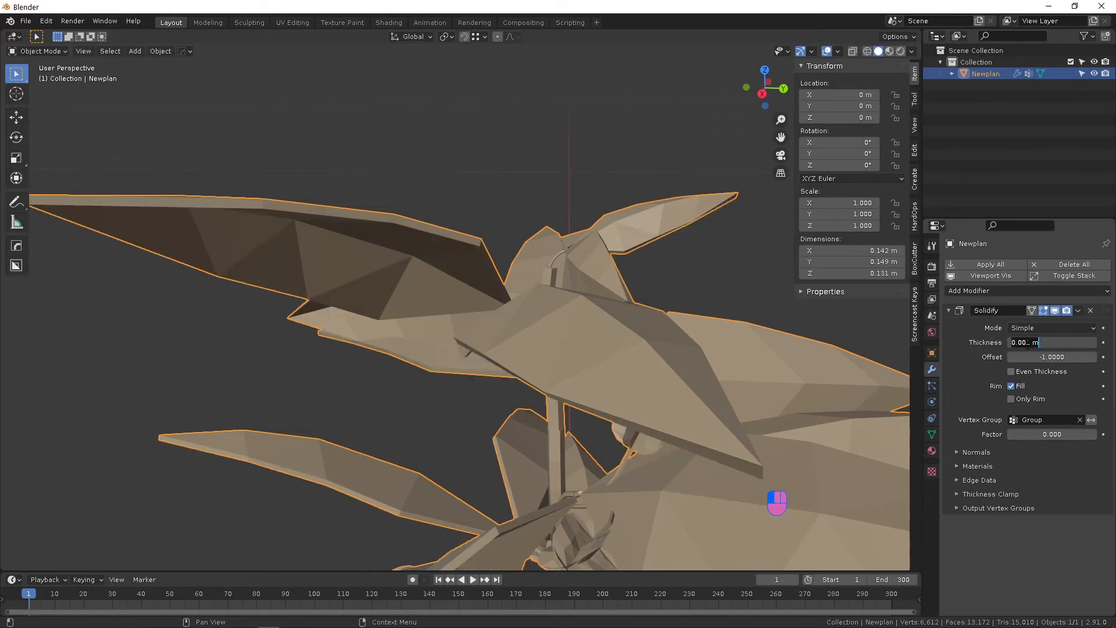
click(1027, 345)
key(Return)
Apply smooth shading to the plant and view it as a whole
right_click(653, 339)
middle_drag(621, 348, 524, 199)
click(653, 339)
scroll(554, 245, down, 5)
shift+middle_drag(506, 245, 425, 295)
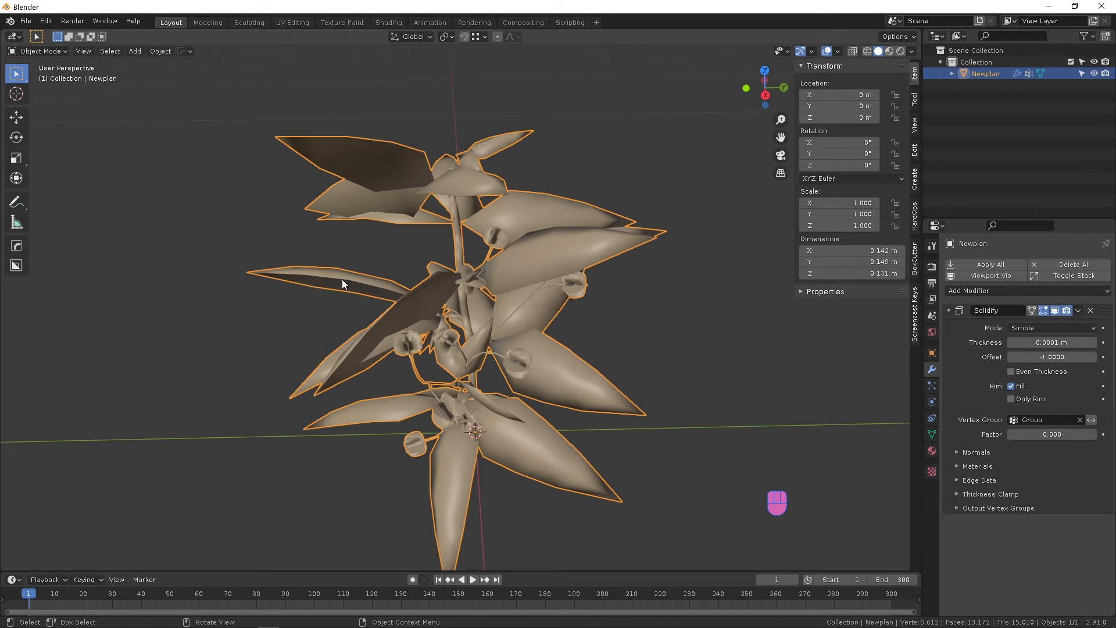
Select the Newplan plant in the rendered scene and go through its custom.stem, custom.leaf and custom.fruit materials
middle_drag(341, 279, 388, 280)
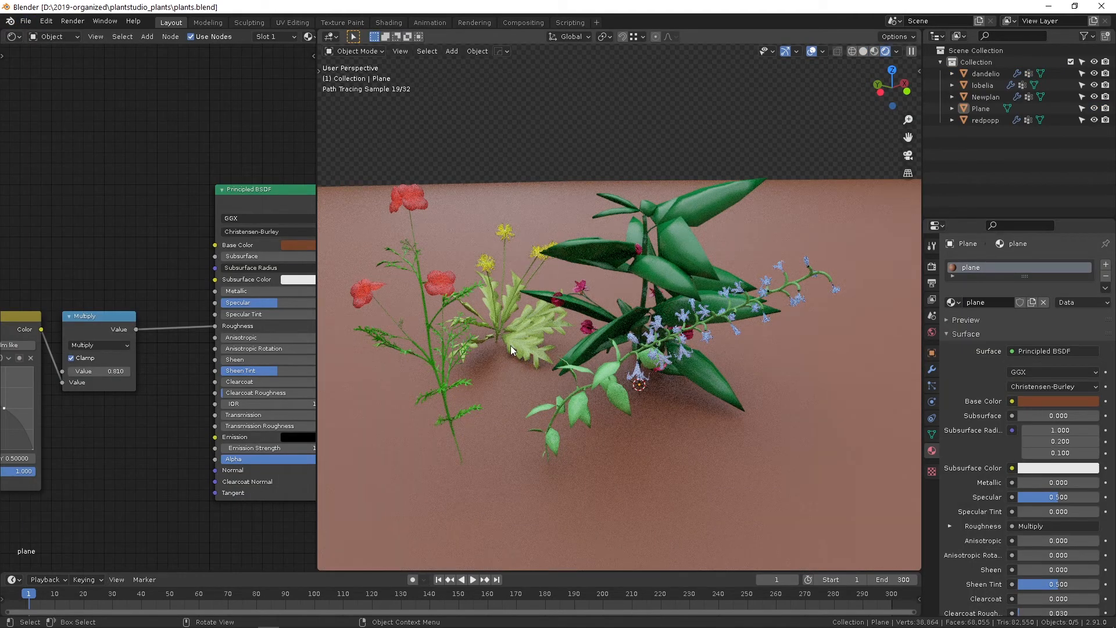
middle_drag(585, 319, 624, 358)
click(643, 262)
scroll(604, 346, up, 4)
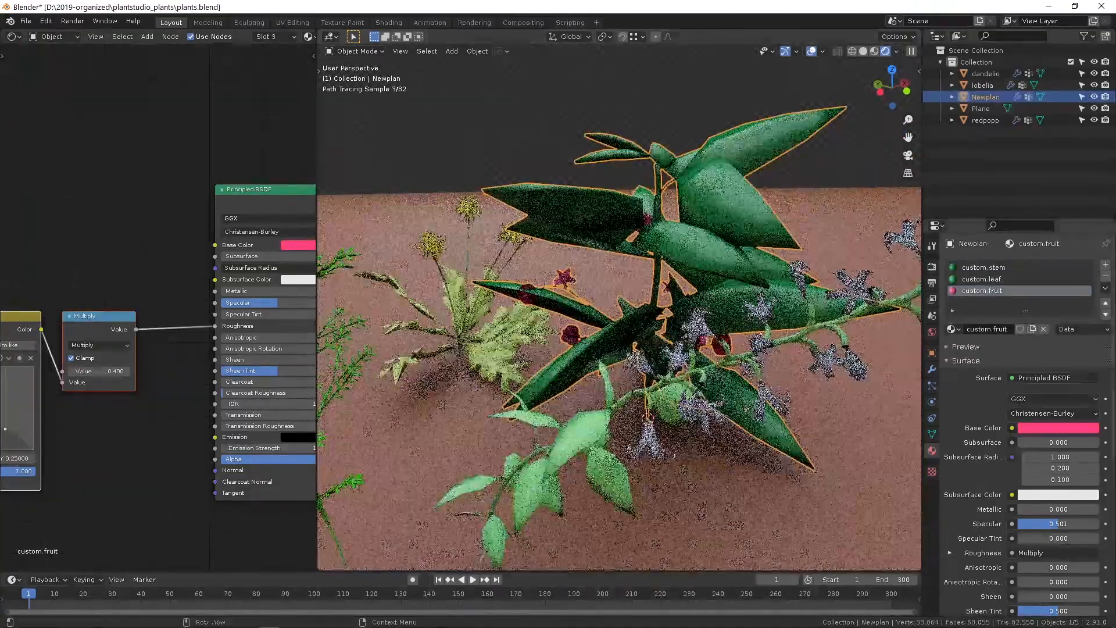
click(972, 265)
click(974, 279)
click(975, 291)
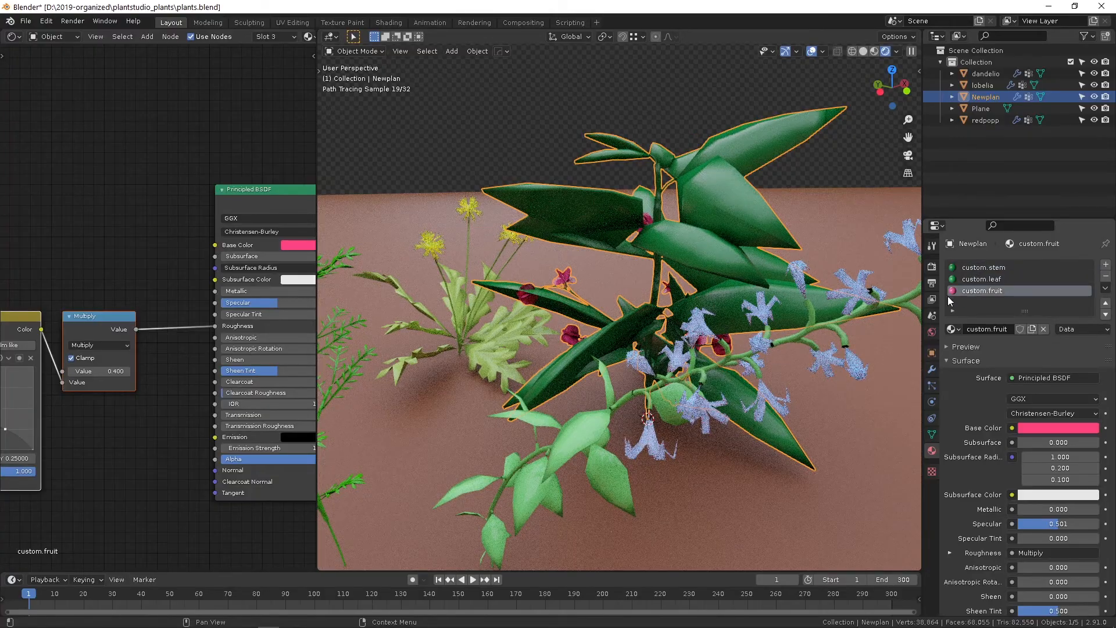
Inspect the Newplan plant's fruits and leaves up close and bring up its custom.leaf material
mouse_move(529, 348)
middle_down()
mouse_move(526, 365)
mouse_move(521, 354)
middle_up()
scroll(521, 354, up, 4)
scroll(521, 355, down, 5)
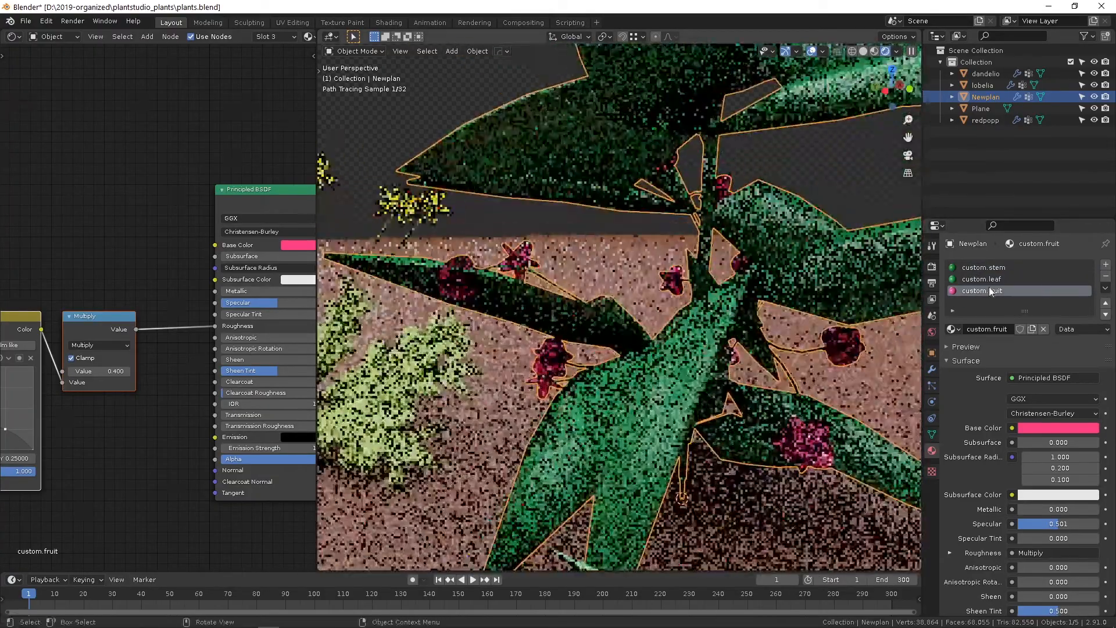
click(982, 268)
click(982, 279)
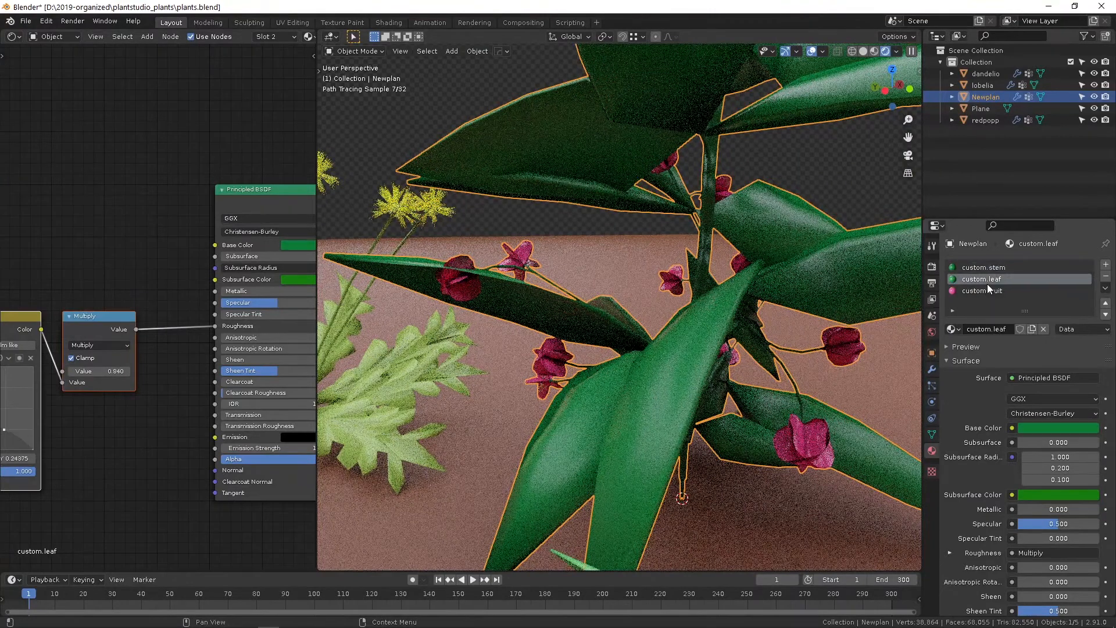
Examine the custom.leaf node chain of Layer Weight, RGB Curves and Multiply feeding the Principled BSDF roughness
middle_drag(110, 275, 130, 249)
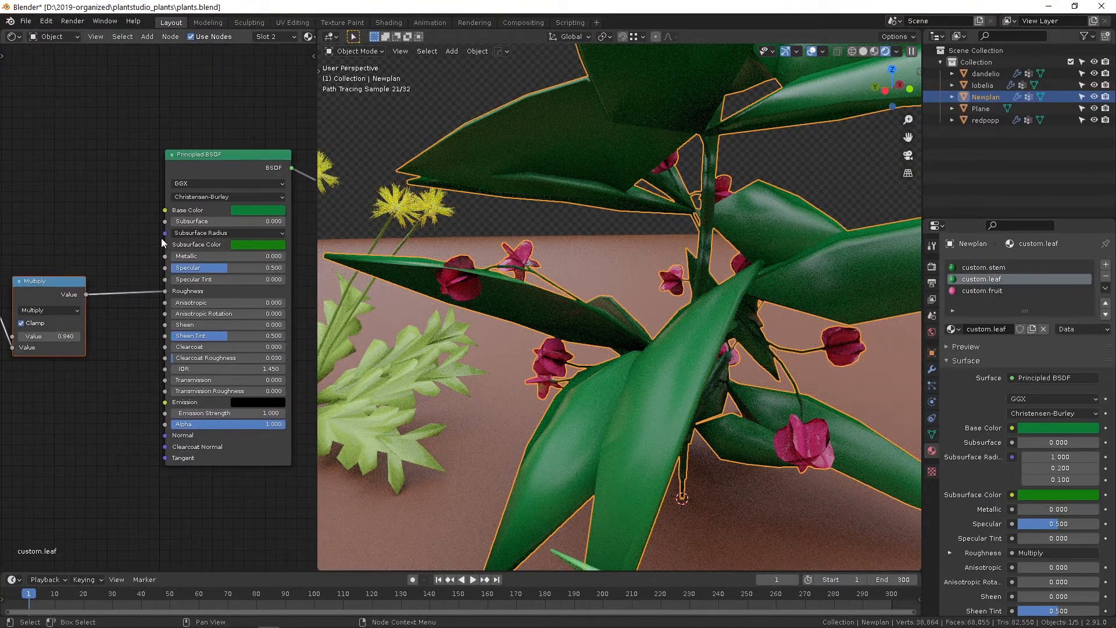
middle_drag(62, 325, 316, 293)
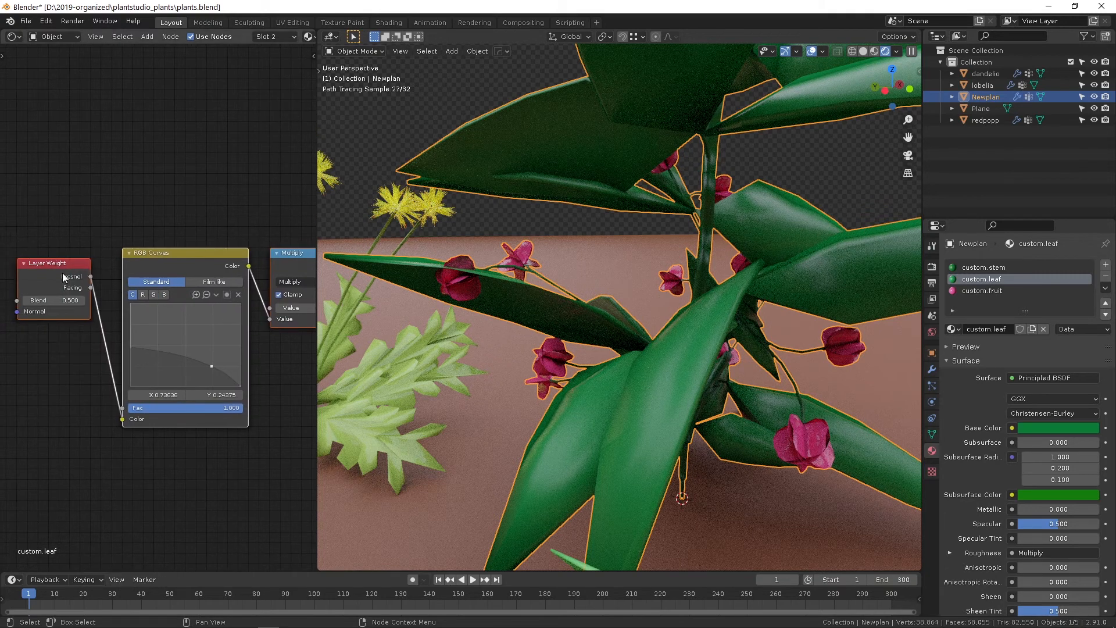
scroll(54, 237, down, 3)
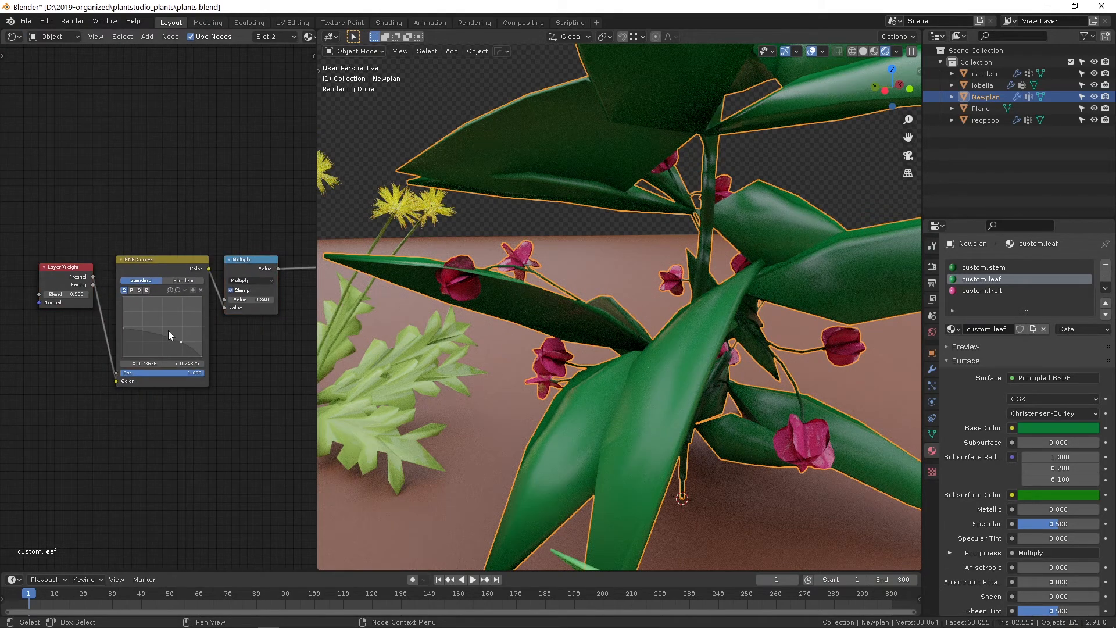
middle_drag(218, 348, 65, 365)
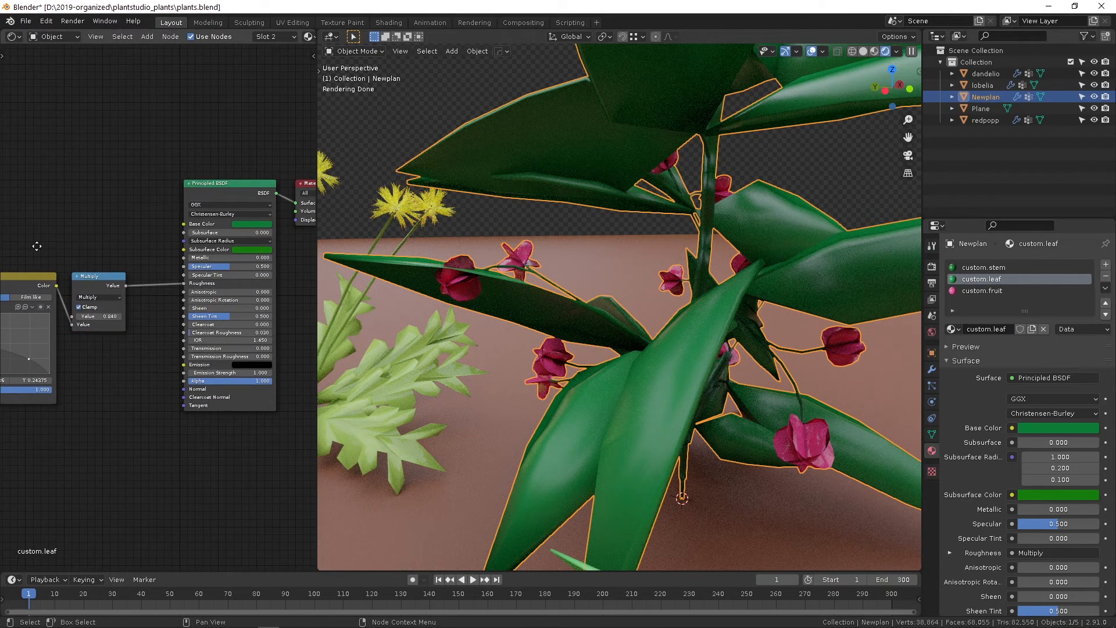
middle_drag(37, 245, 120, 282)
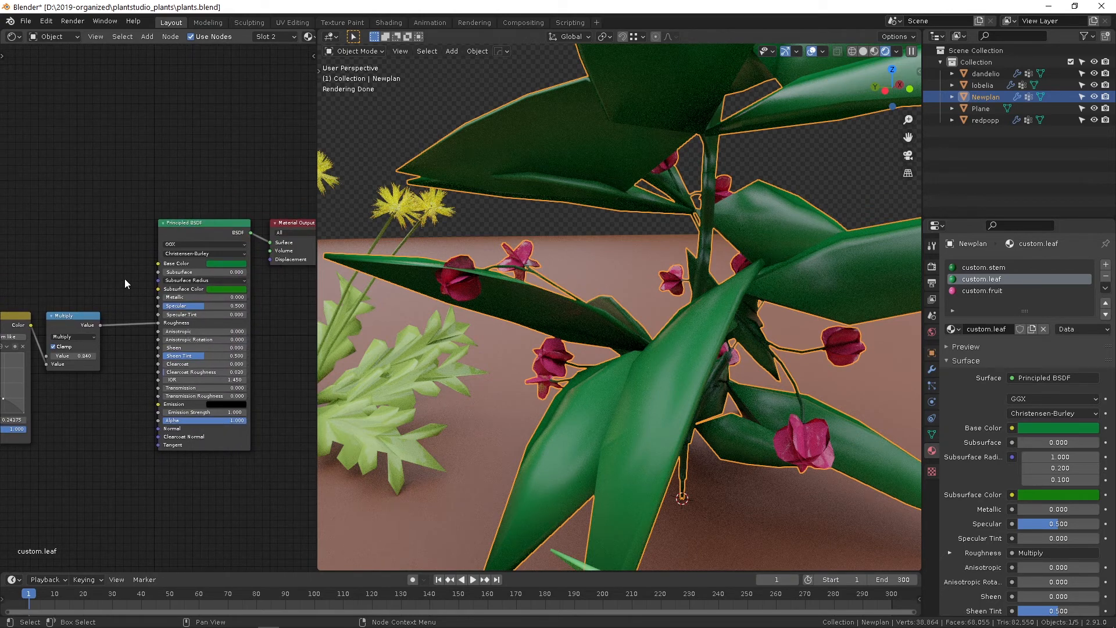
scroll(125, 280, up, 1)
Compare the shader nodes of the Newplan plant's stem, leaf and fruit materials, ending on custom.fruit
click(978, 266)
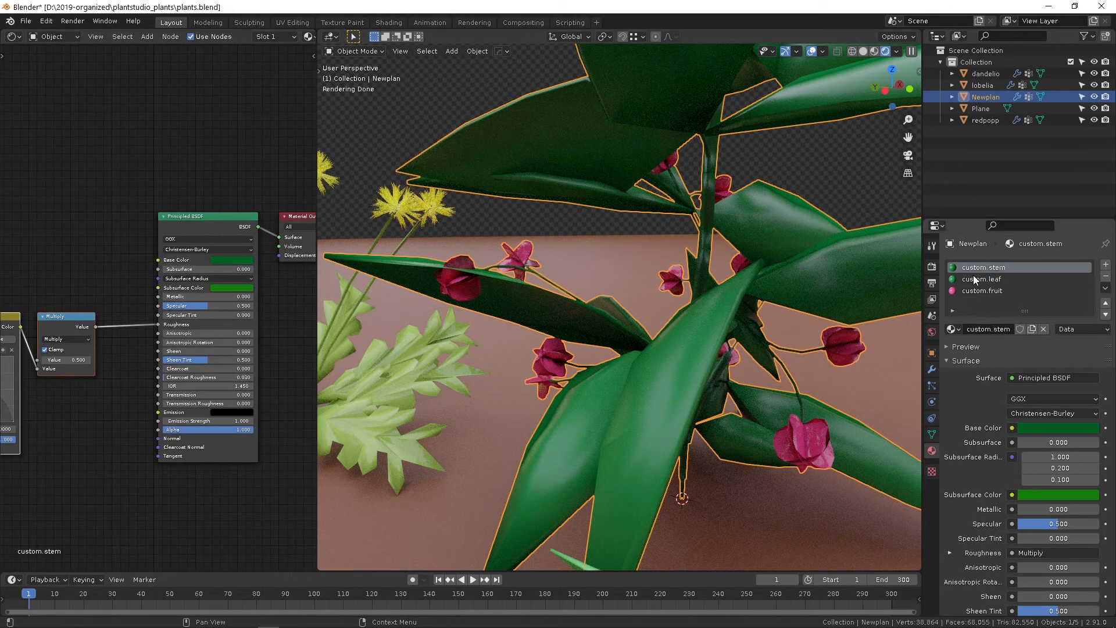
click(975, 279)
click(975, 290)
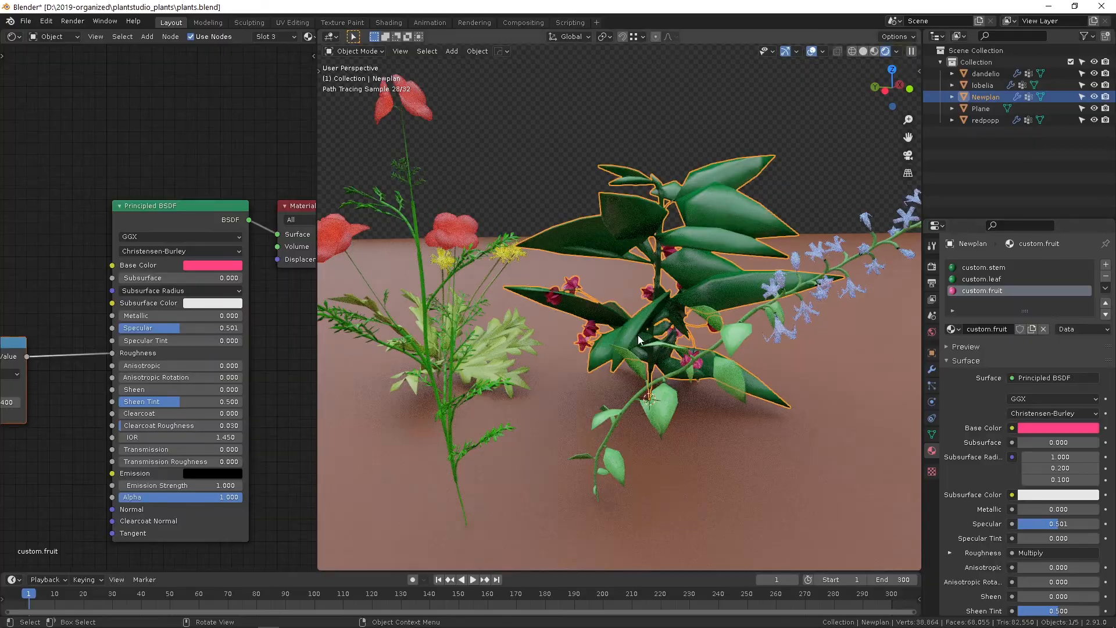
View the rendered plants from another angle and select the red poppy to show its poppy.pedal material
middle_drag(637, 335, 461, 325)
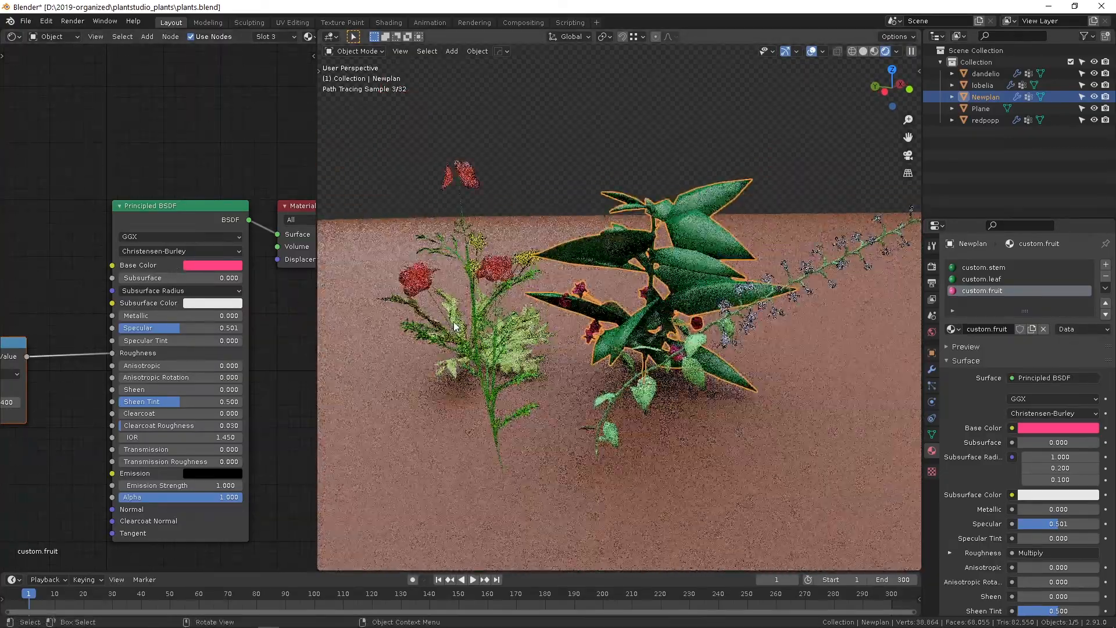
scroll(382, 252, up, 2)
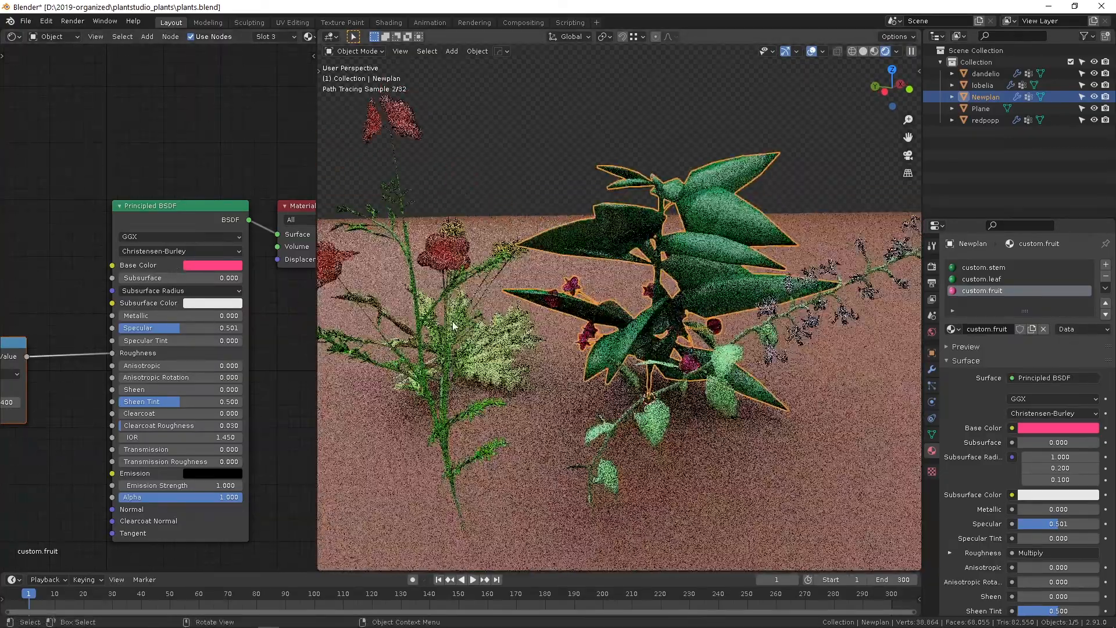
click(400, 243)
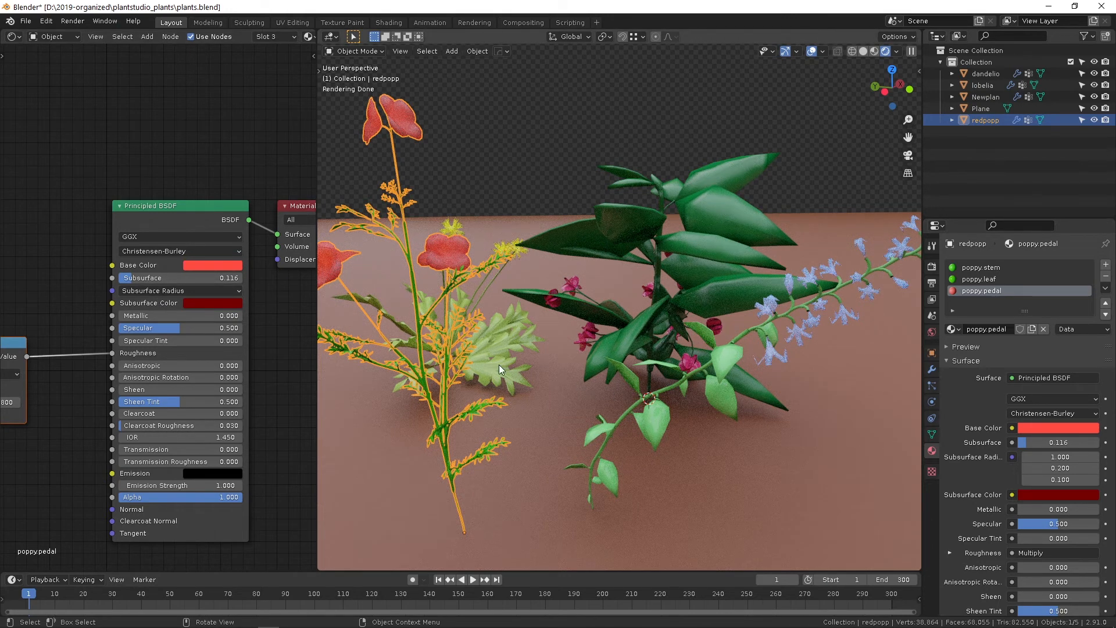
Show the World shader nodes with the tiergarten_4k.hdr environment texture, and return to the object's shader nodes
click(58, 37)
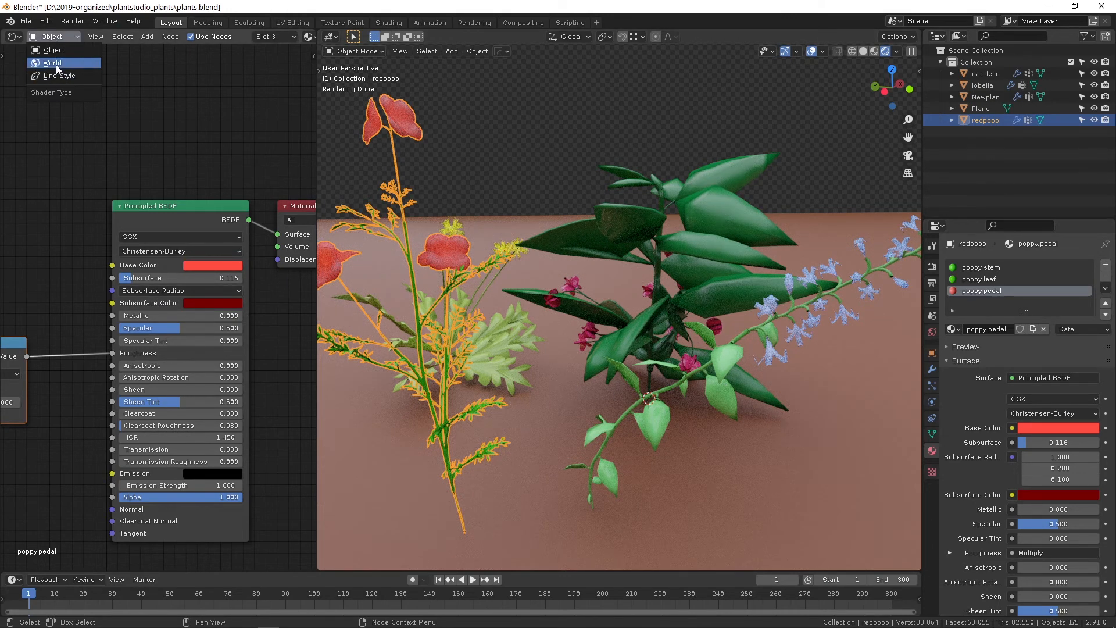
click(56, 65)
click(61, 38)
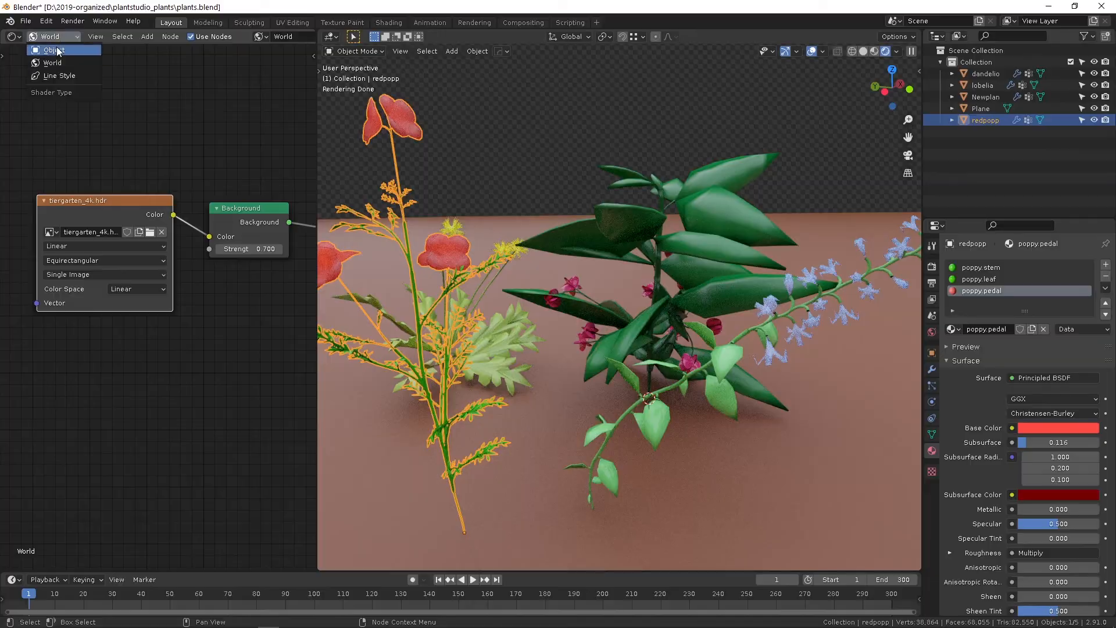
click(57, 51)
Give the rendered 3D view the shader editor's space and select the ground plane instead of the poppy
drag(316, 32, 265, 52)
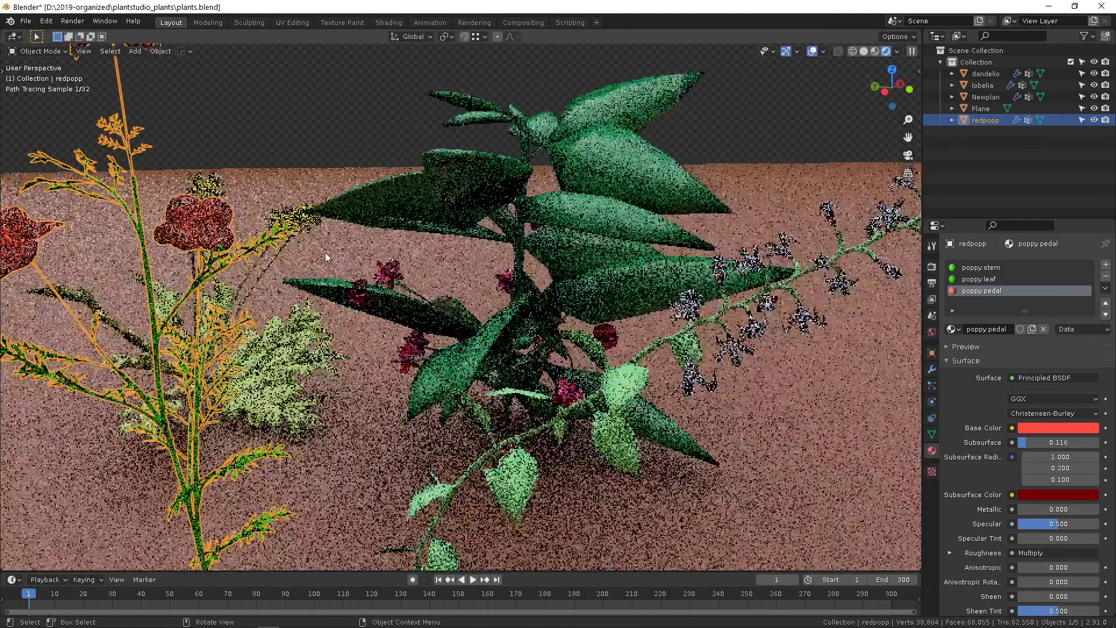
scroll(326, 253, down, 2)
mouse_move(338, 306)
shift+middle_down()
mouse_move(437, 219)
mouse_move(383, 241)
mouse_move(272, 202)
mouse_move(243, 138)
mouse_move(348, 270)
shift+middle_up()
click(251, 136)
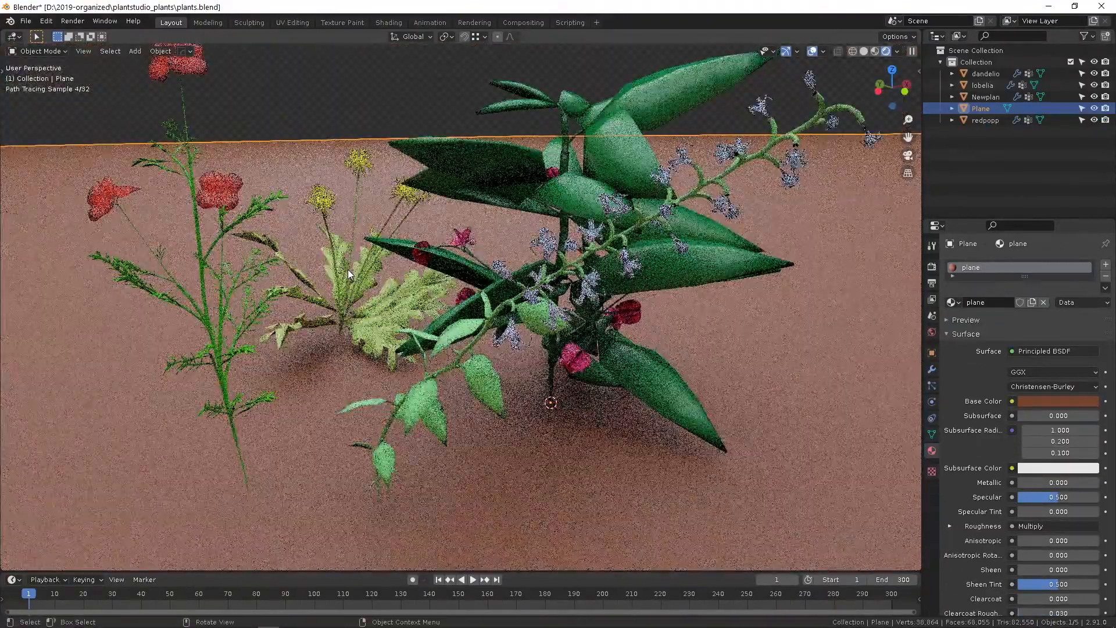